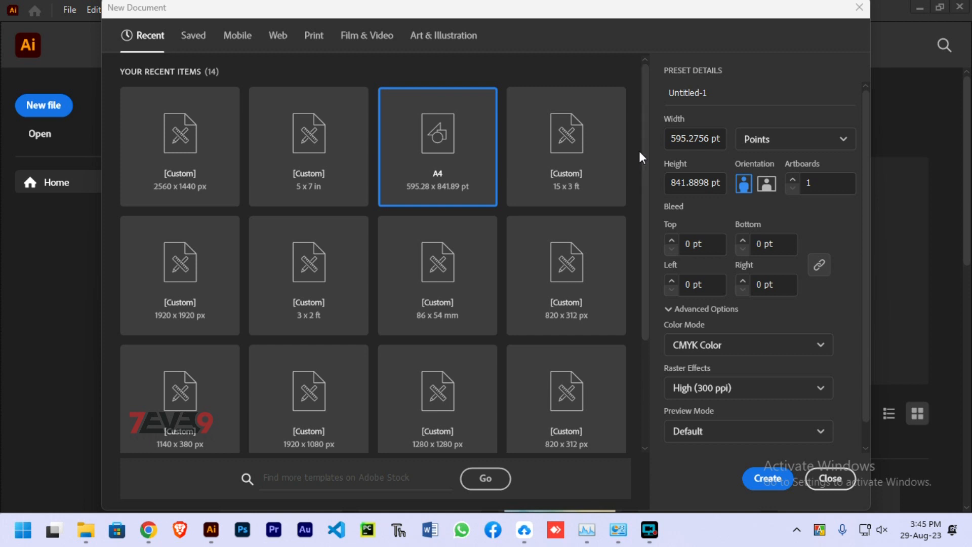
Create a new portrait A4 document in points with CMYK color from the recent presets
{"action": "left_click", "coordinate": [455, 161]}
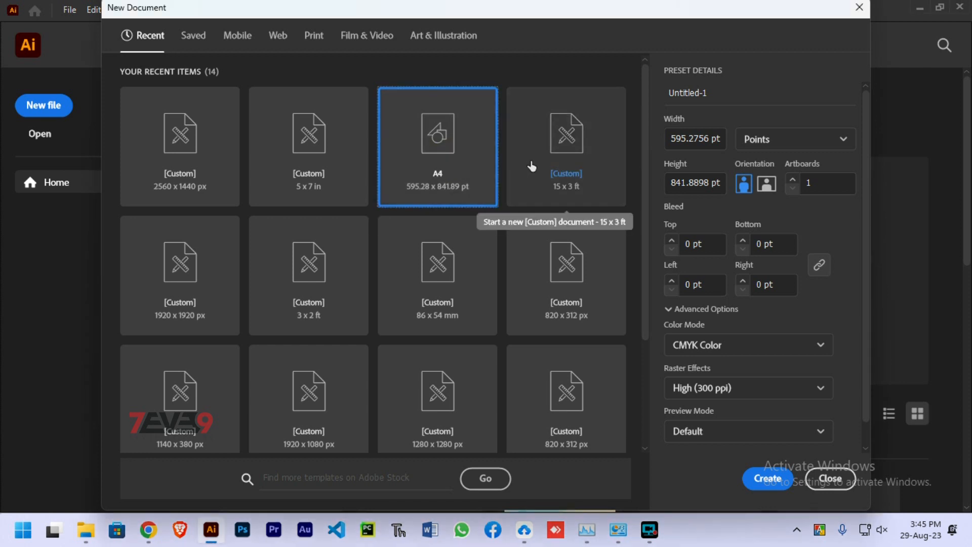
{"action": "left_click", "coordinate": [468, 156]}
{"action": "left_click", "coordinate": [442, 138]}
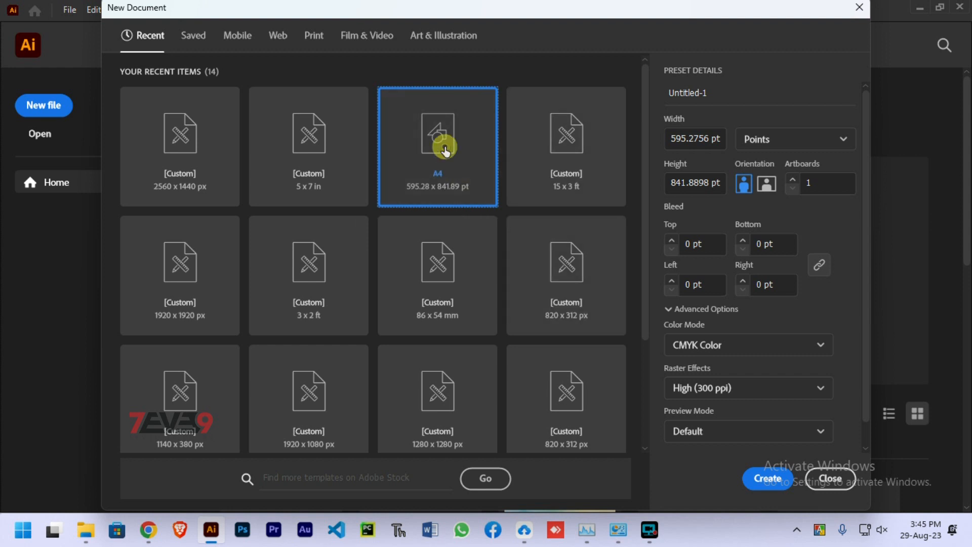
{"action": "left_click", "coordinate": [767, 479]}
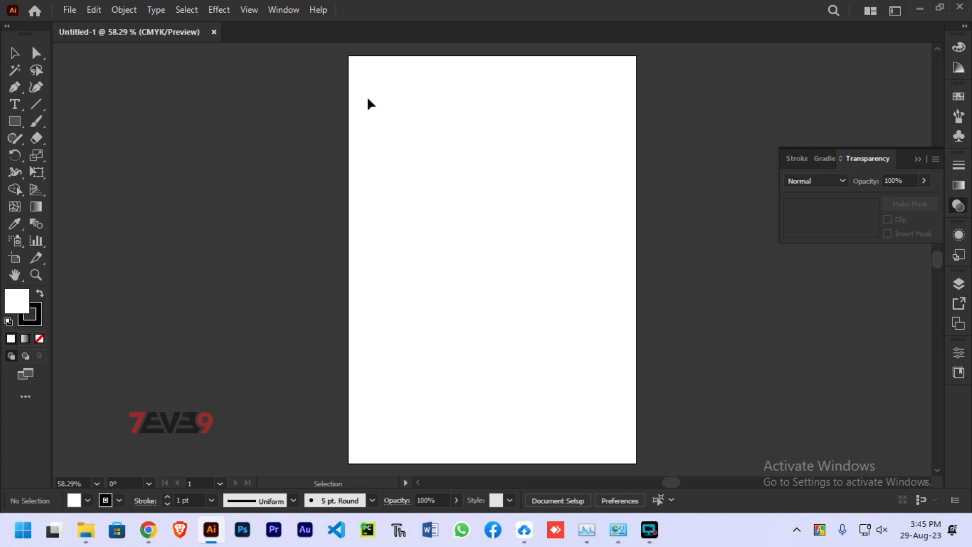
Zoom in and out on the artboard with the Zoom tool, finishing at 150%
{"action": "left_click", "coordinate": [35, 275]}
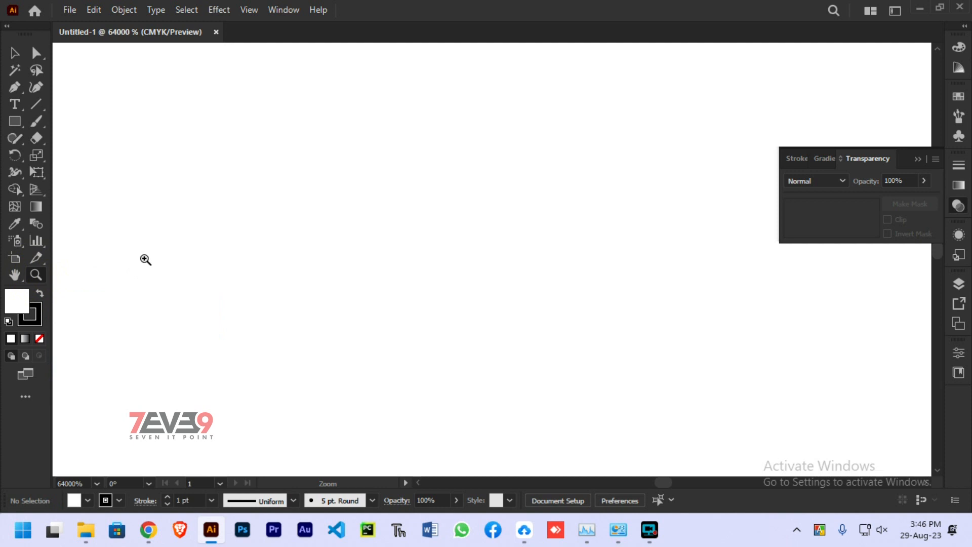
{"action": "left_click", "coordinate": [243, 207]}
{"action": "key", "text": "alt"}
{"action": "left_click", "coordinate": [291, 205], "text": "alt"}
{"action": "left_click", "coordinate": [329, 229], "text": "alt"}
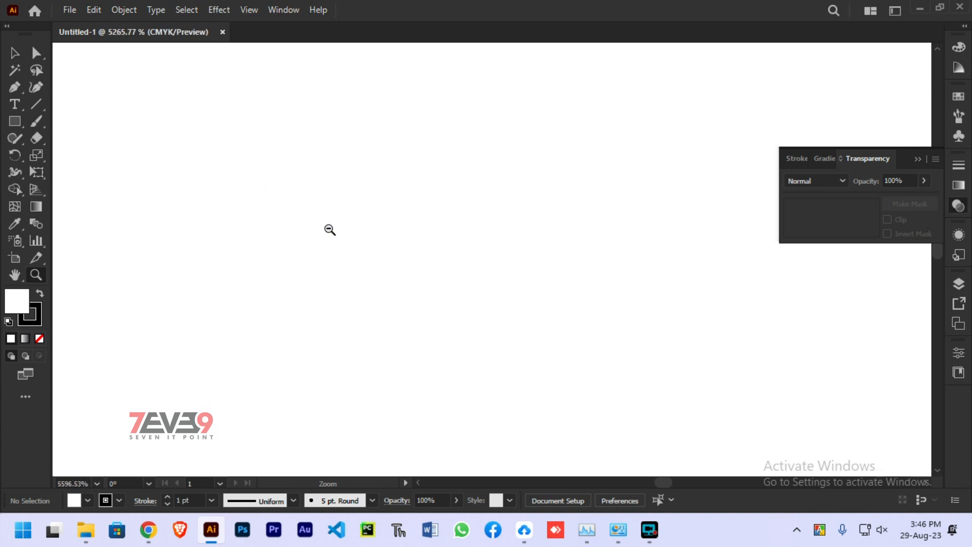
{"action": "left_click_drag", "start_coordinate": [329, 229], "coordinate": [331, 230]}
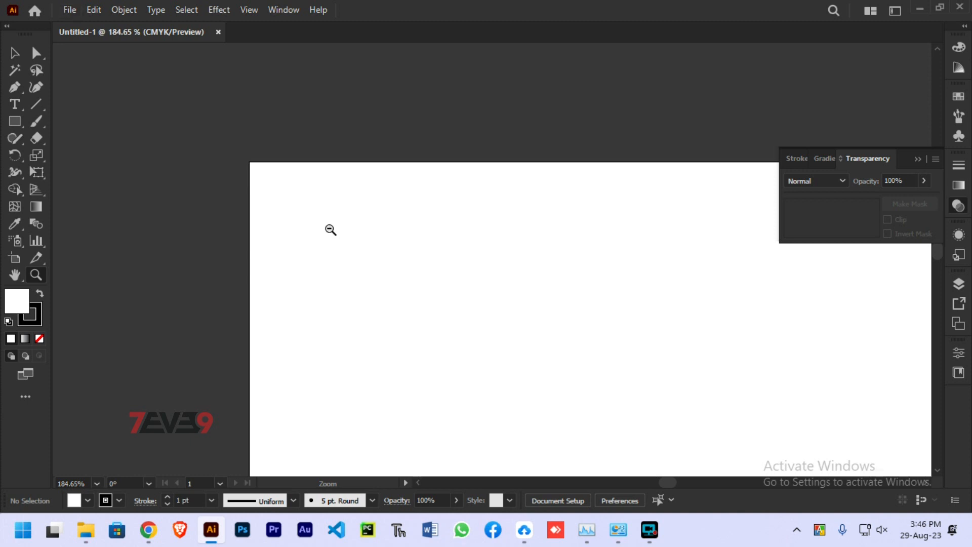
{"action": "left_click_drag", "start_coordinate": [330, 229], "coordinate": [330, 229]}
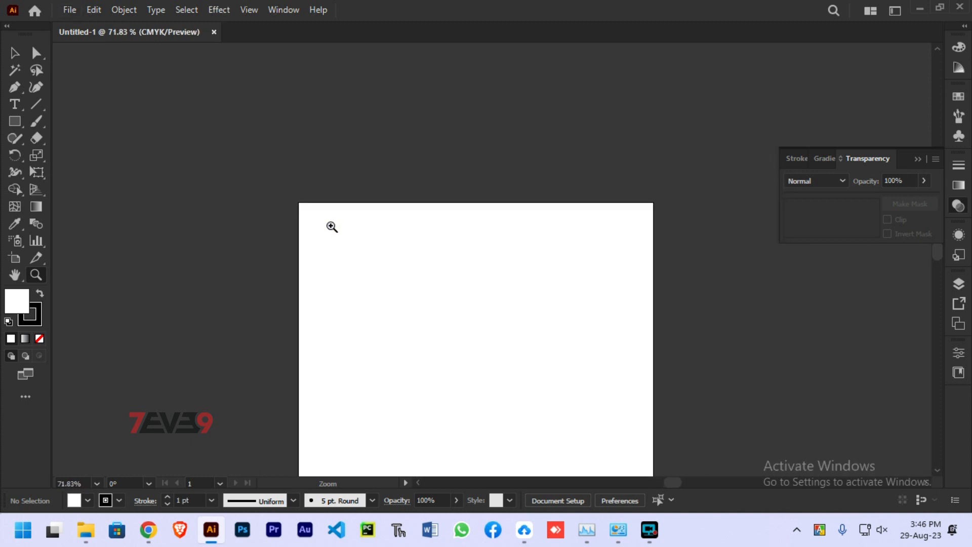
{"action": "scroll", "coordinate": [332, 226], "scroll_direction": "down", "scroll_amount": 2}
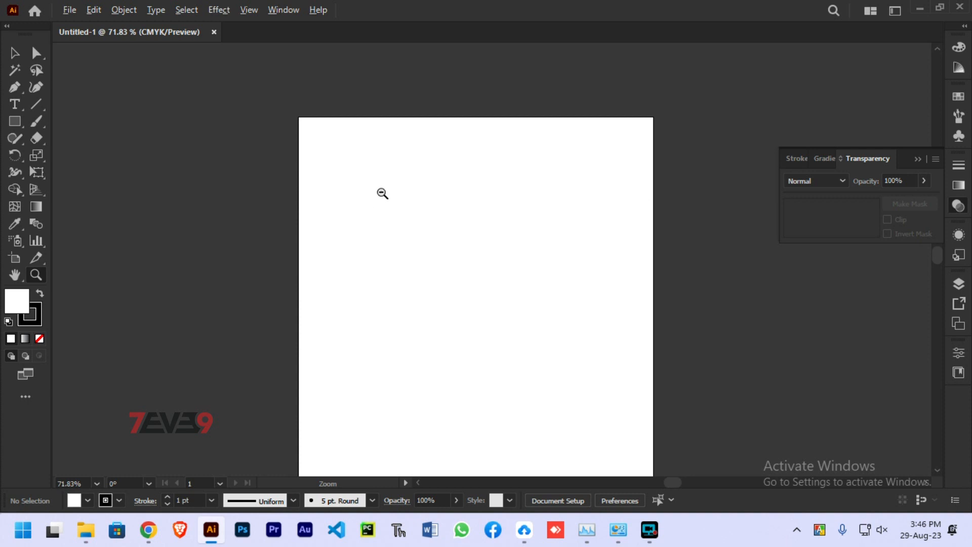
{"action": "left_click", "coordinate": [380, 194]}
{"action": "left_click", "coordinate": [380, 194], "text": "alt"}
{"action": "left_click", "coordinate": [380, 194]}
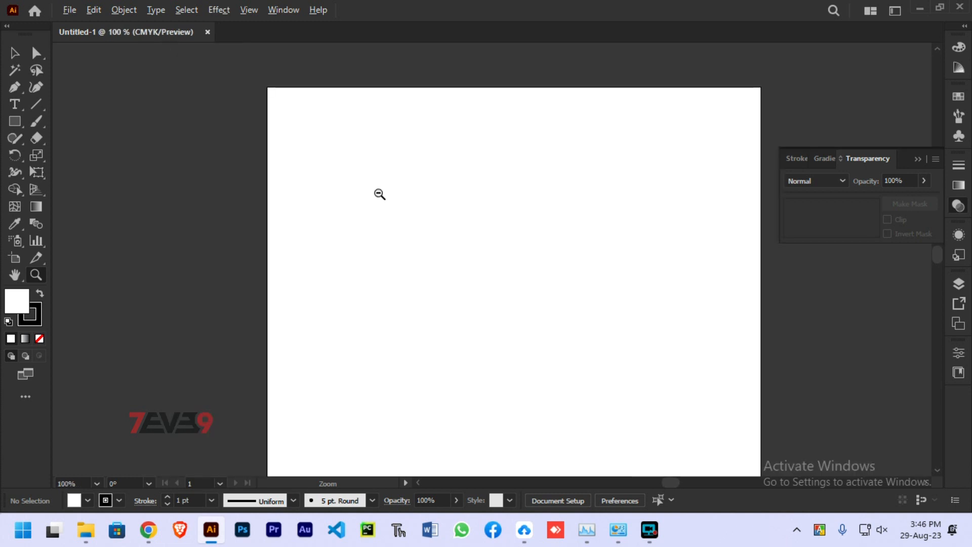
{"action": "left_click", "coordinate": [380, 194]}
Switch to the Selection tool and collapse the expanded Transparency settings
{"action": "left_click", "coordinate": [15, 52]}
{"action": "left_click_drag", "start_coordinate": [527, 204], "coordinate": [443, 212]}
{"action": "left_click", "coordinate": [958, 205]}
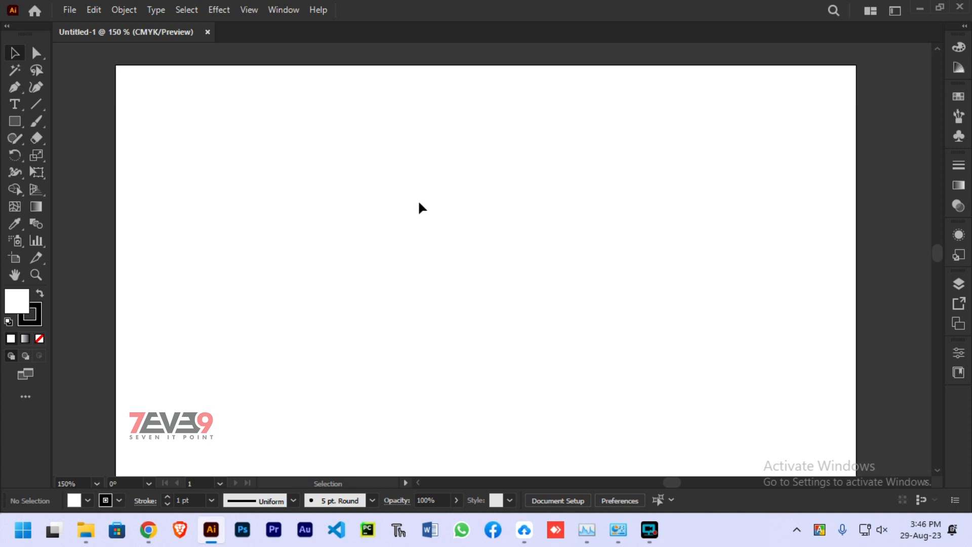
Draw a square about 181 pt per side in the upper left area of the artboard with the Rectangle tool
{"action": "left_click", "coordinate": [14, 53]}
{"action": "left_click", "coordinate": [19, 121]}
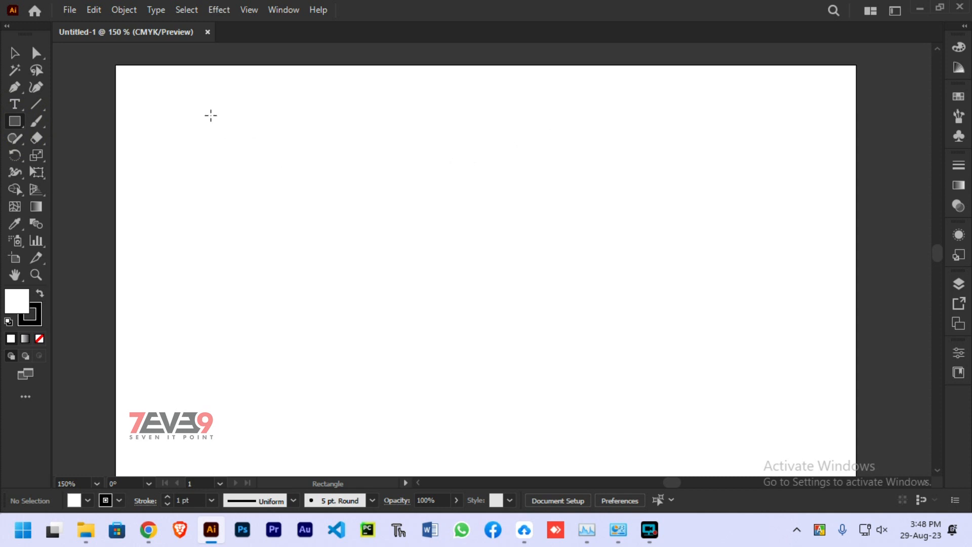
{"action": "mouse_move", "coordinate": [203, 121]}
{"action": "left_mouse_down"}
{"action": "mouse_move", "coordinate": [211, 137]}
{"action": "mouse_move", "coordinate": [414, 273]}
{"action": "mouse_move", "coordinate": [324, 249]}
{"action": "mouse_move", "coordinate": [408, 314]}
{"action": "mouse_move", "coordinate": [428, 345]}
{"action": "left_mouse_up"}
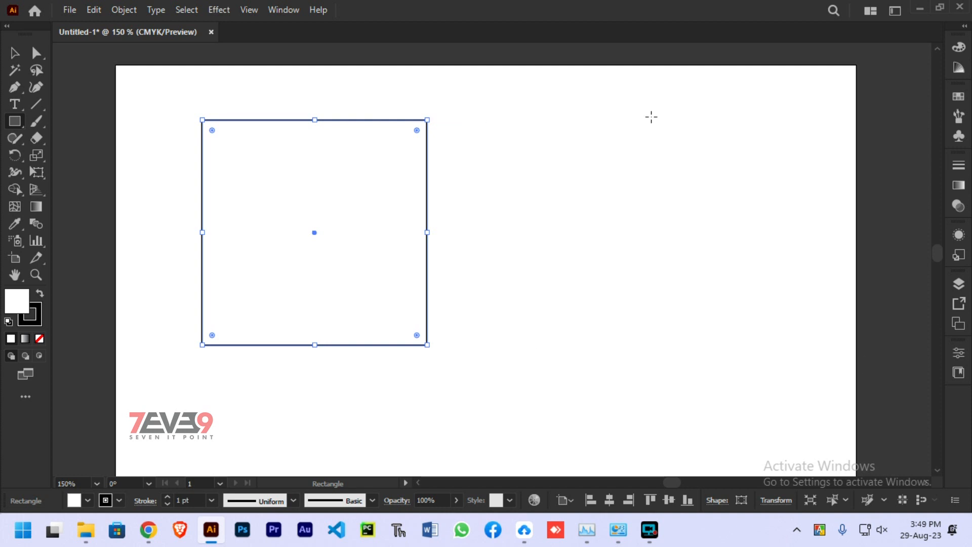
Start a second rectangle by exact dimensions beside the square, with a height of 150 pt and a width of 200 pt
{"action": "left_click", "coordinate": [507, 147]}
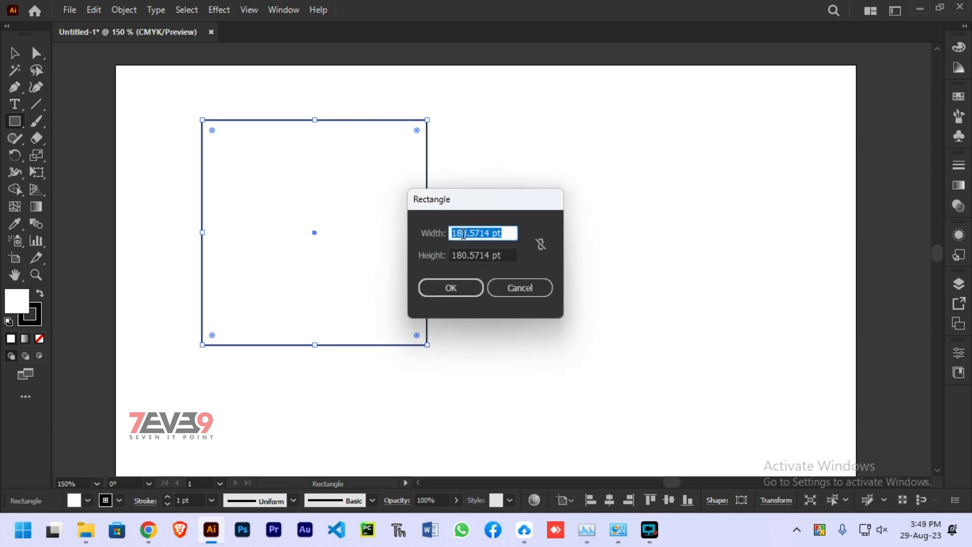
{"action": "left_click", "coordinate": [511, 235]}
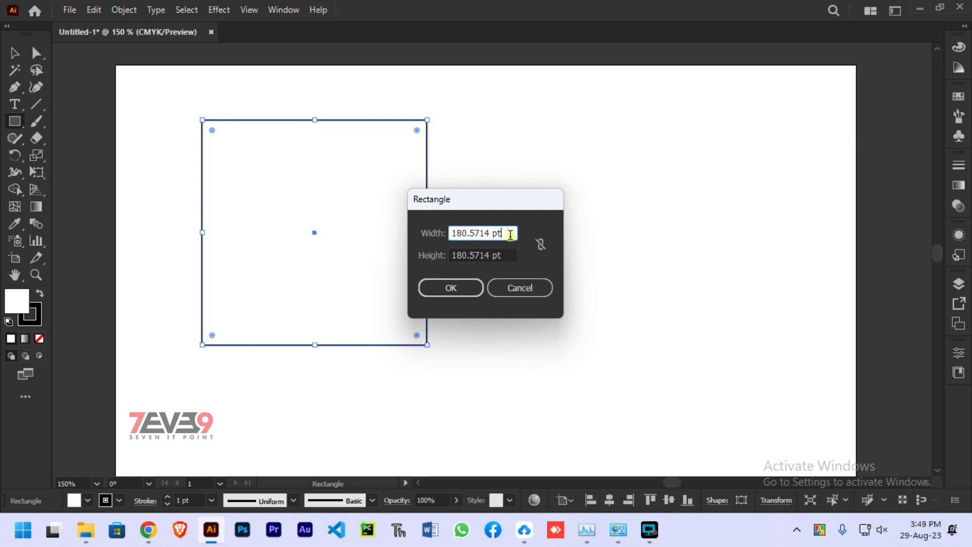
{"action": "double_click", "coordinate": [489, 261]}
{"action": "type", "text": "150"}
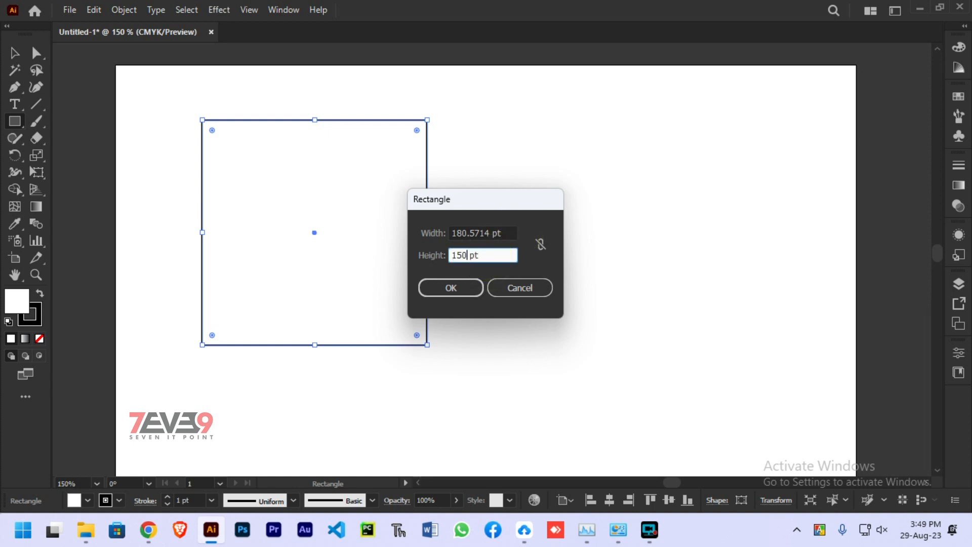
{"action": "left_click", "coordinate": [496, 232]}
{"action": "double_click", "coordinate": [489, 234]}
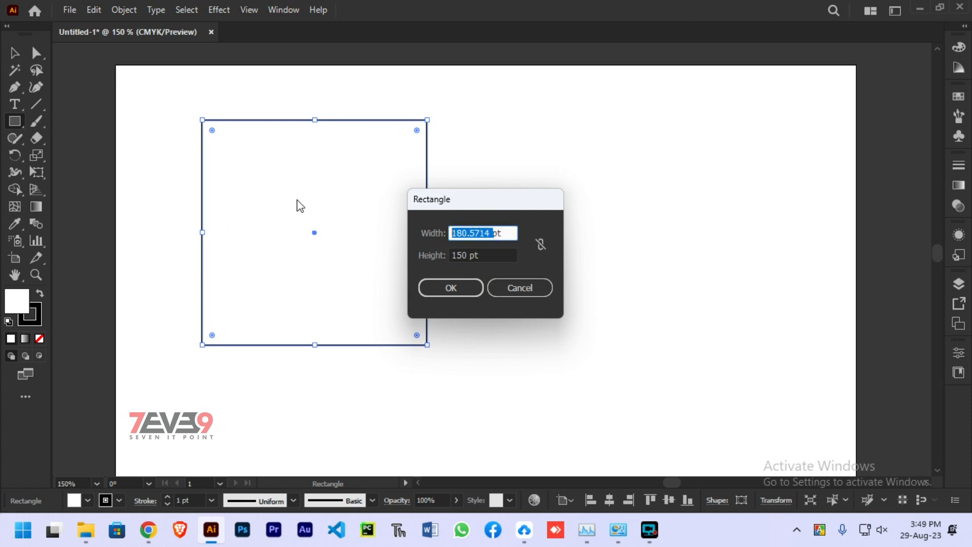
{"action": "type", "text": "200"}
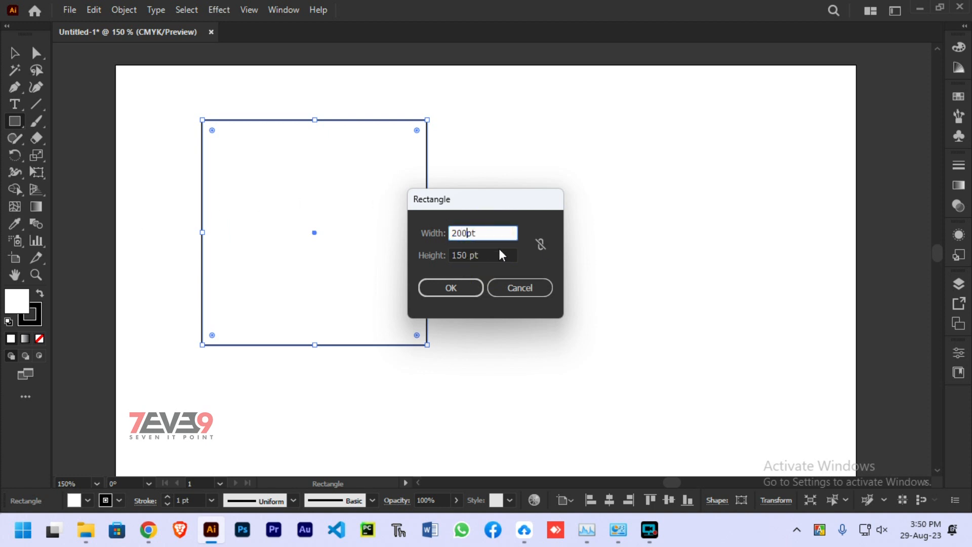
{"action": "left_click", "coordinate": [495, 231]}
{"action": "left_click_drag", "start_coordinate": [490, 233], "coordinate": [468, 233]}
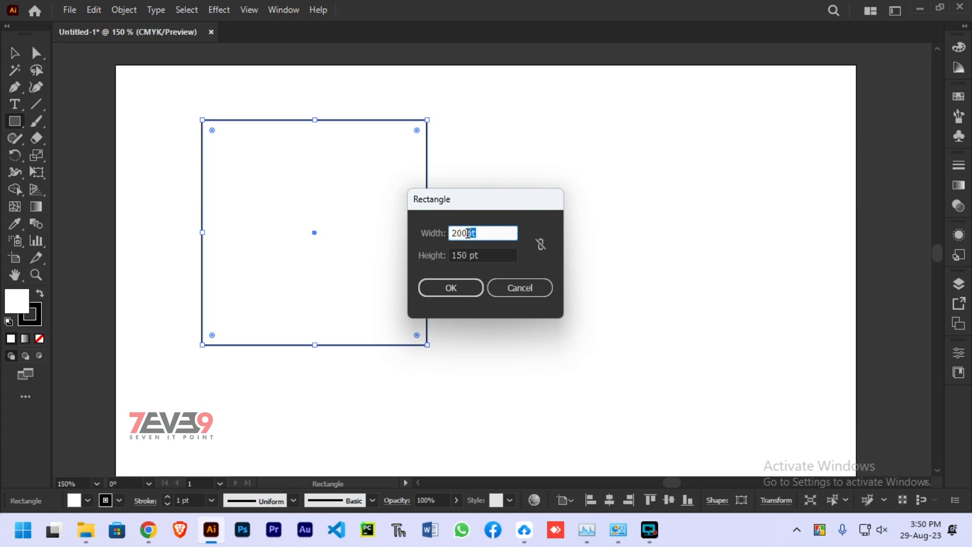
{"action": "left_click", "coordinate": [495, 255]}
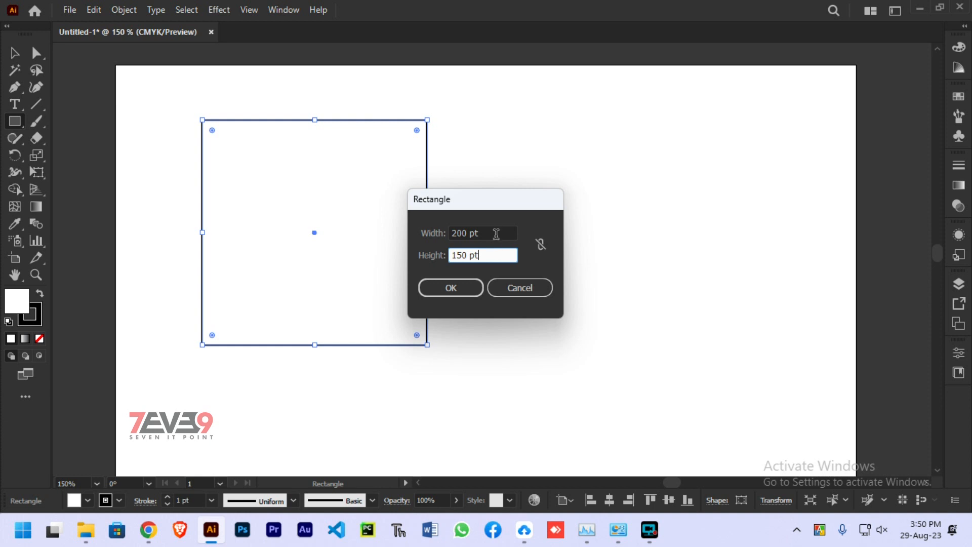
{"action": "left_click", "coordinate": [495, 234]}
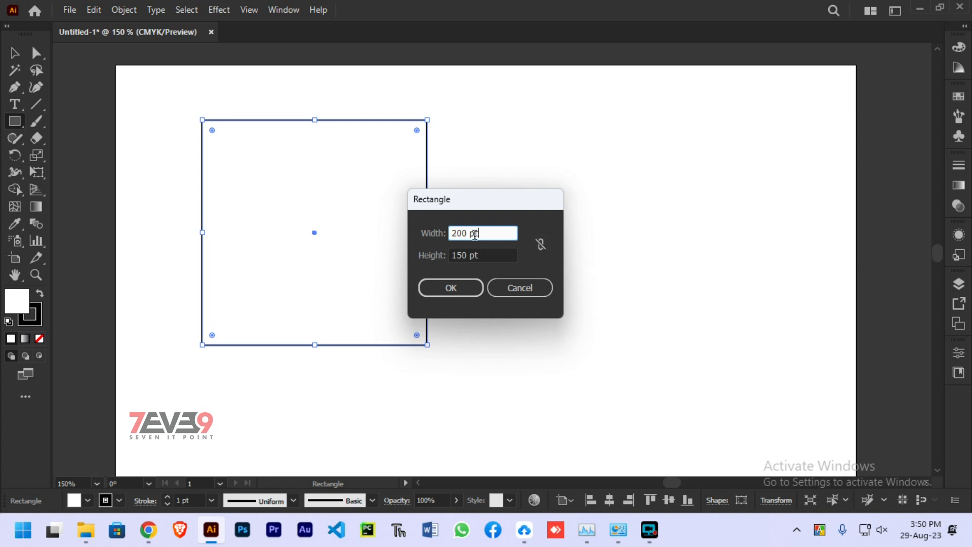
{"action": "left_click", "coordinate": [498, 254]}
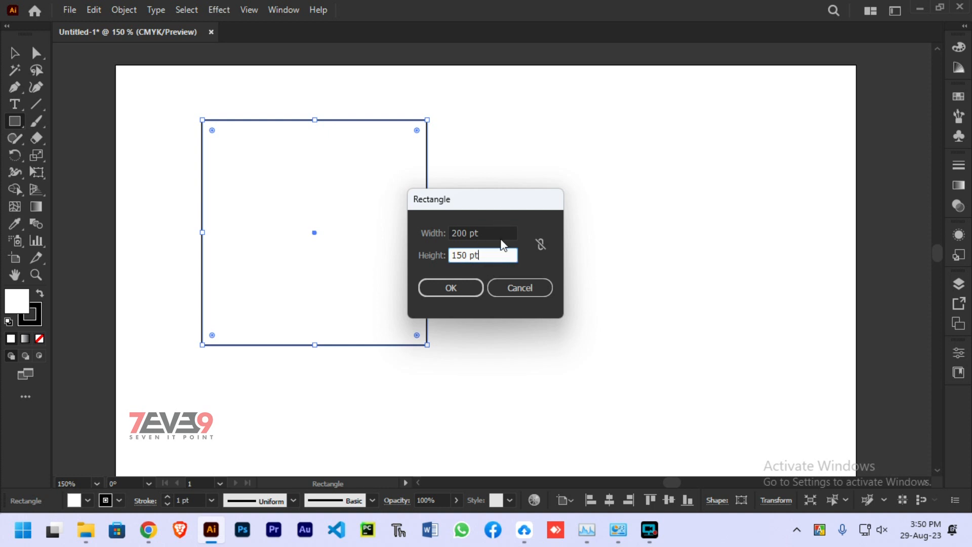
Constrain the width and height proportions, set the height to 200 pt and create the rectangle
{"action": "left_click", "coordinate": [545, 244]}
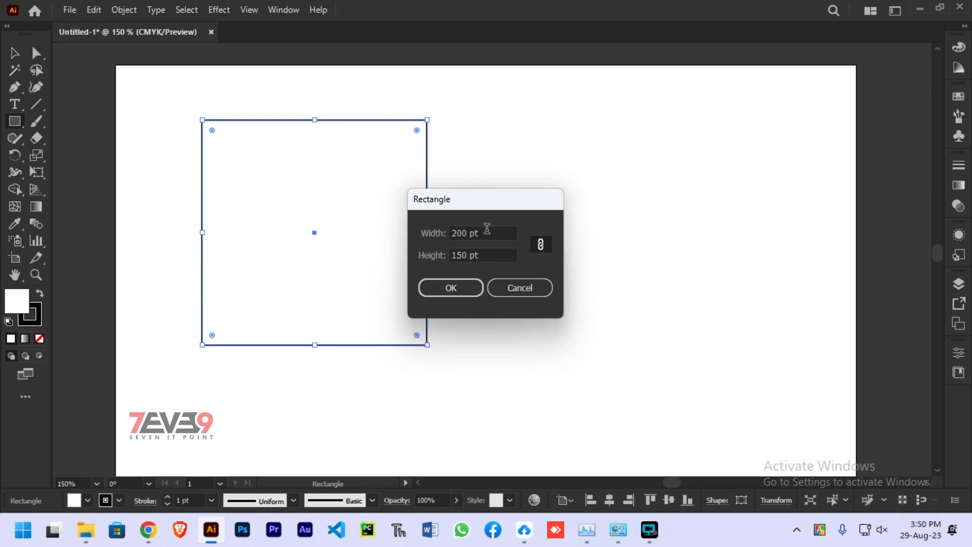
{"action": "left_click", "coordinate": [488, 256]}
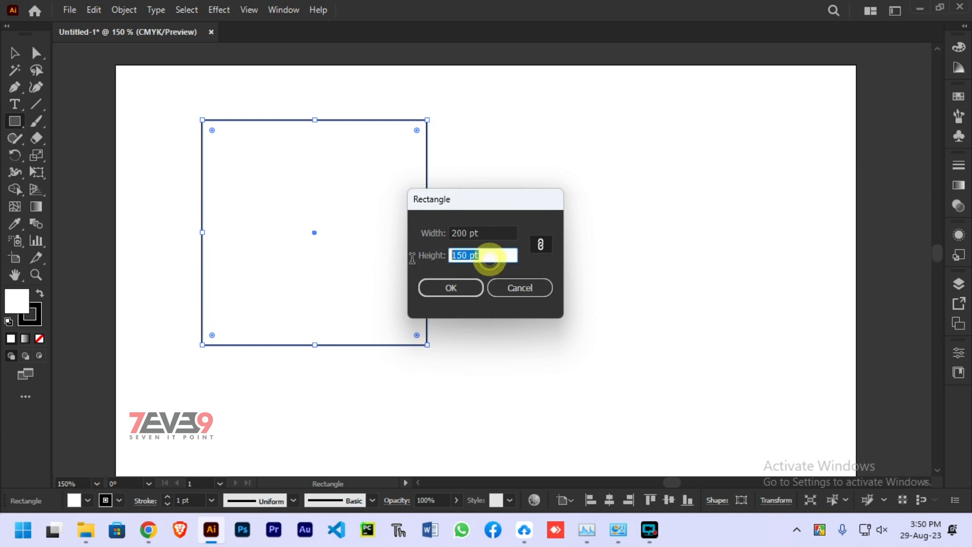
{"action": "type", "text": "200"}
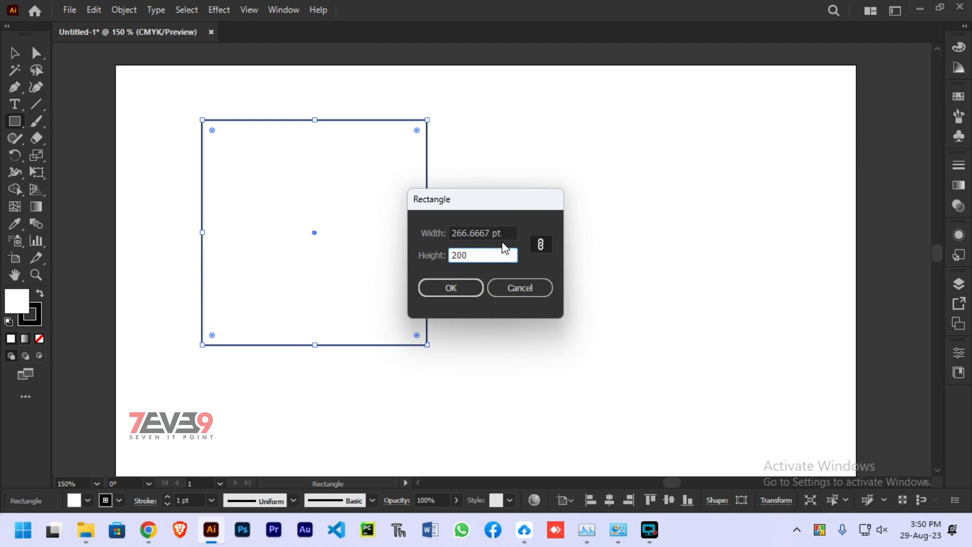
{"action": "left_click", "coordinate": [471, 292]}
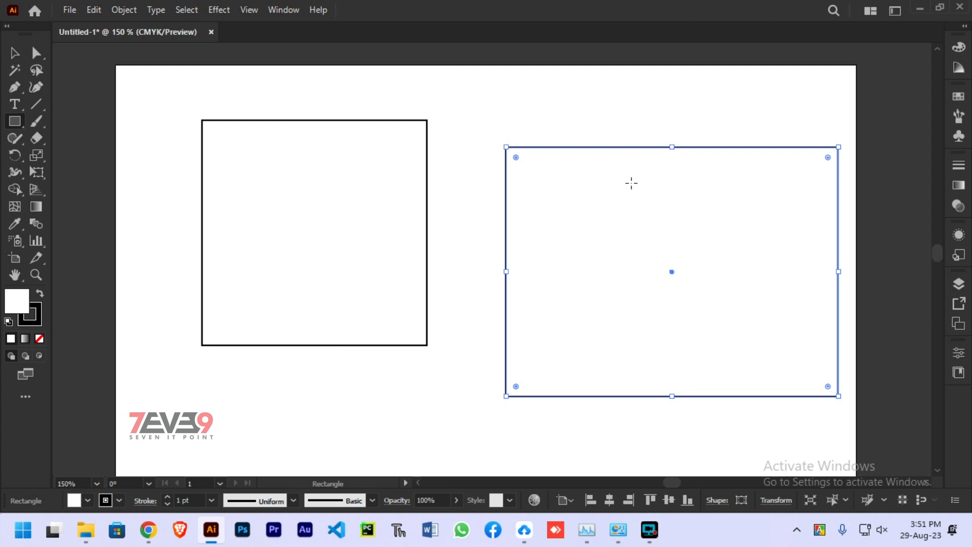
Set the width of the new rectangle beside the square to 250 pt in its transform values
{"action": "left_click", "coordinate": [786, 502]}
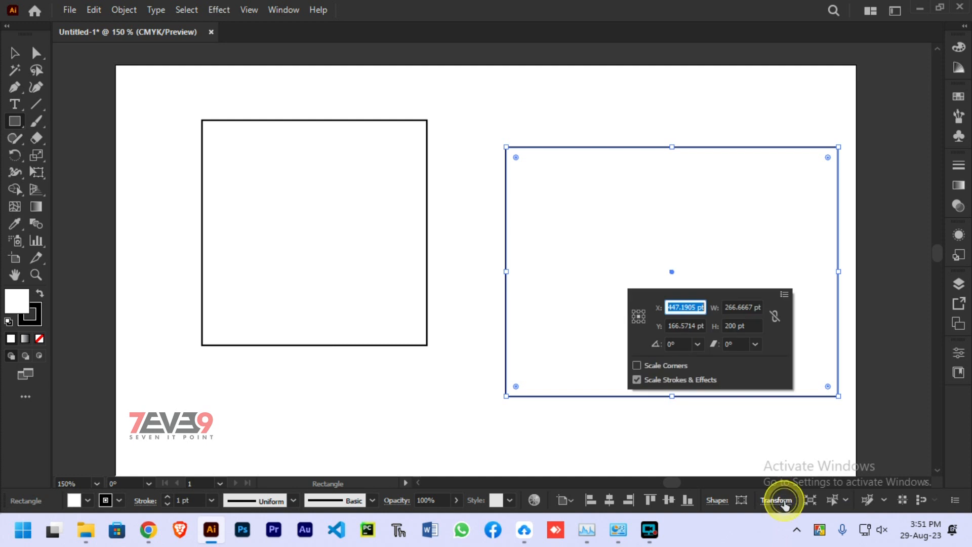
{"action": "left_click", "coordinate": [749, 327]}
{"action": "left_click", "coordinate": [744, 307]}
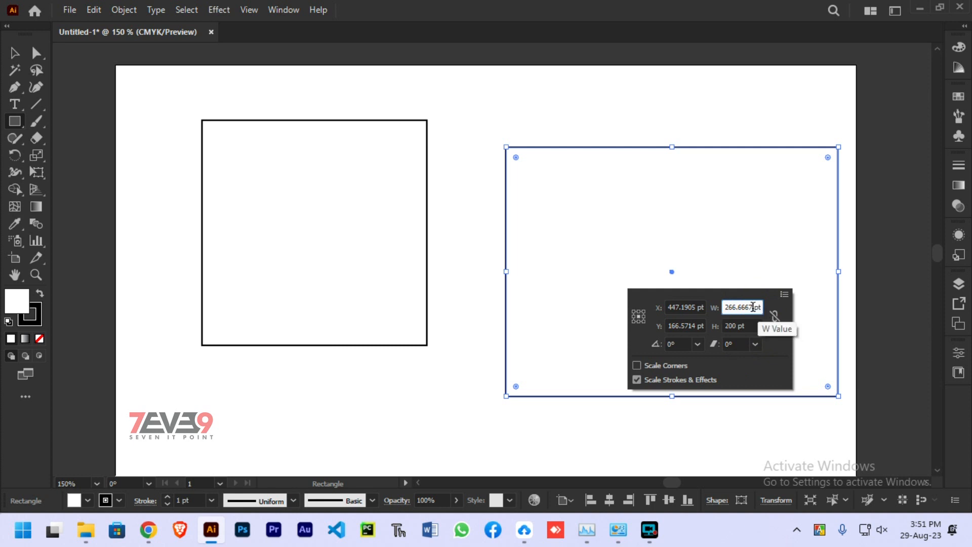
{"action": "left_click_drag", "start_coordinate": [753, 307], "coordinate": [580, 306]}
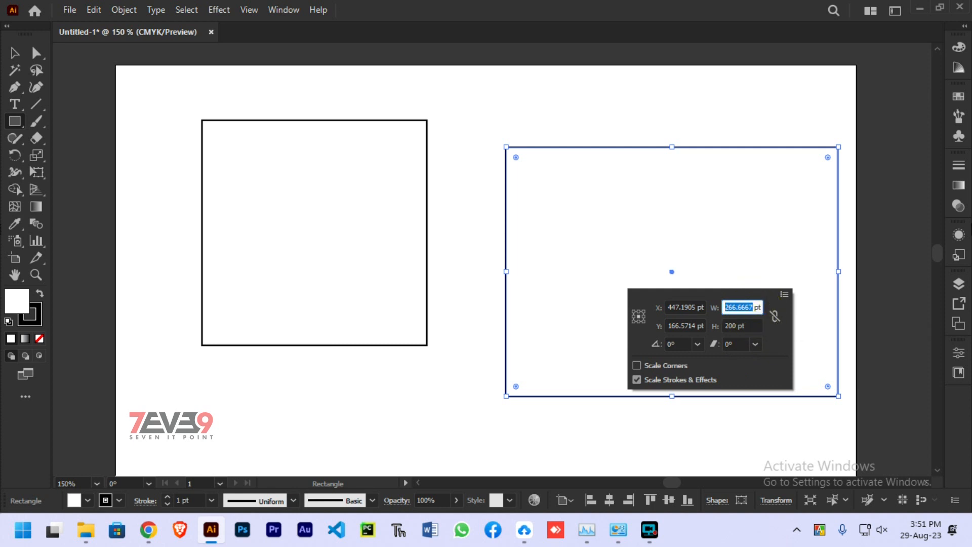
{"action": "type", "text": "250"}
{"action": "key", "text": "Return"}
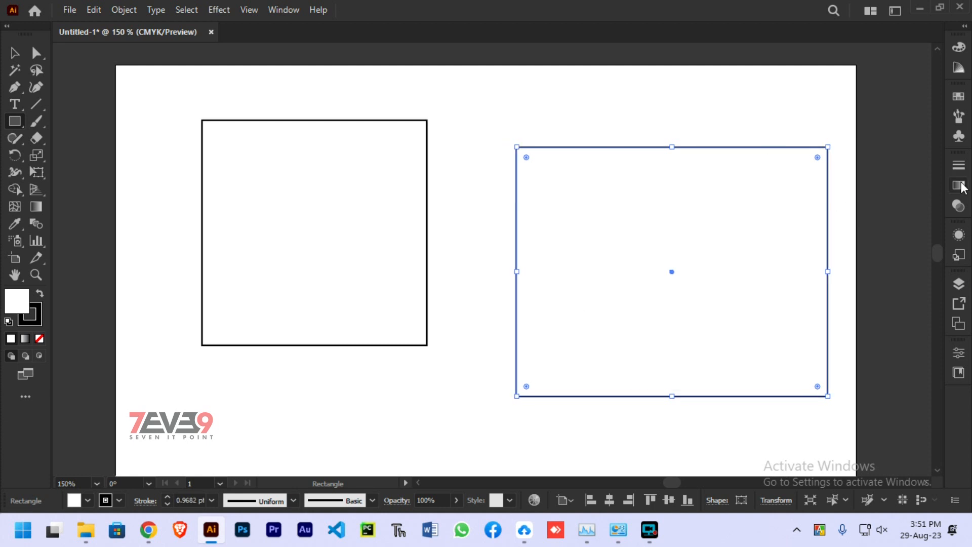
Constrain the selected rectangle's width and height proportions and set its height to 150 pt
{"action": "left_click", "coordinate": [776, 501]}
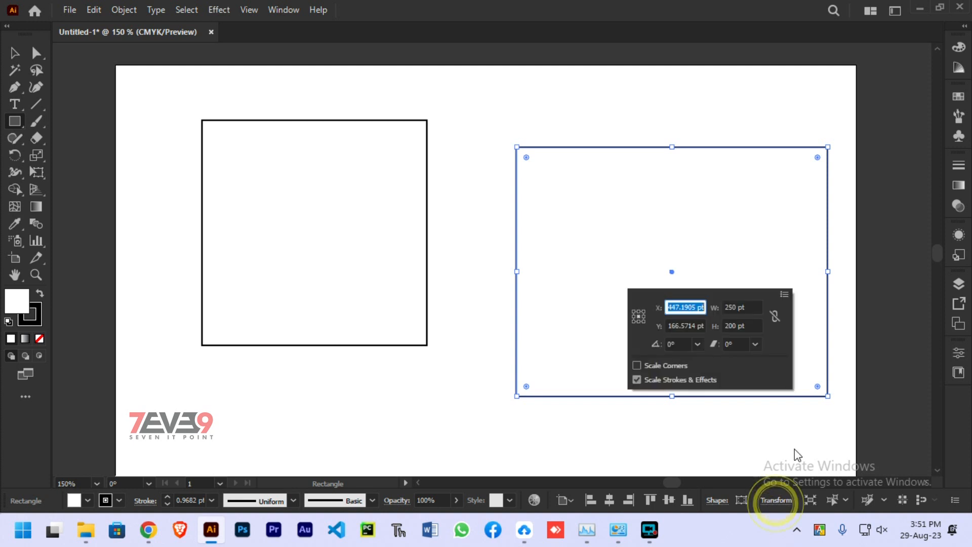
{"action": "left_click", "coordinate": [775, 317]}
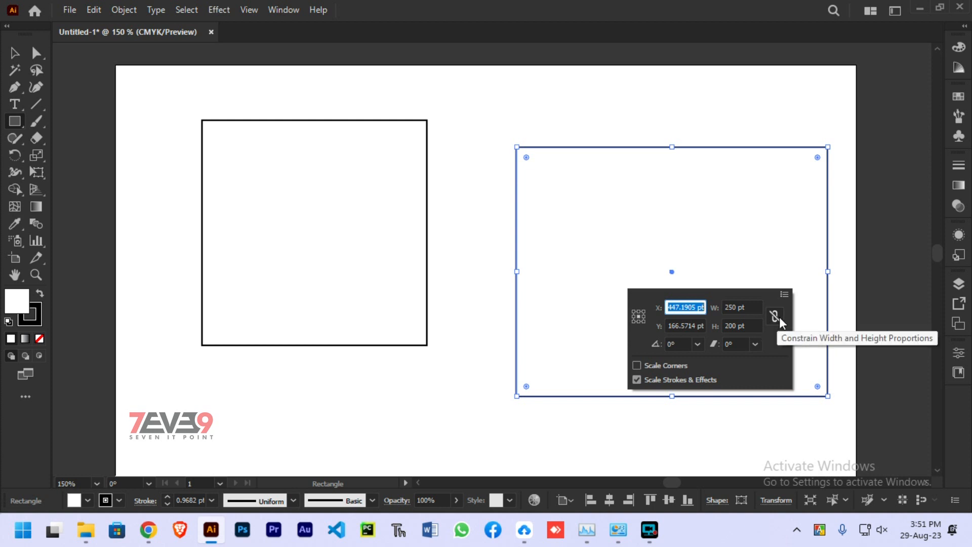
{"action": "left_click", "coordinate": [774, 316]}
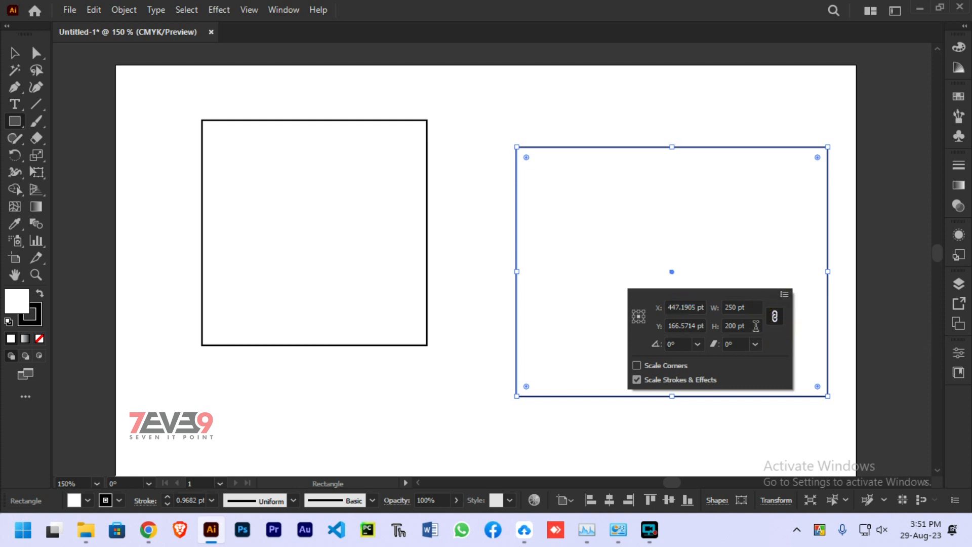
{"action": "left_click", "coordinate": [742, 326]}
{"action": "type", "text": "150"}
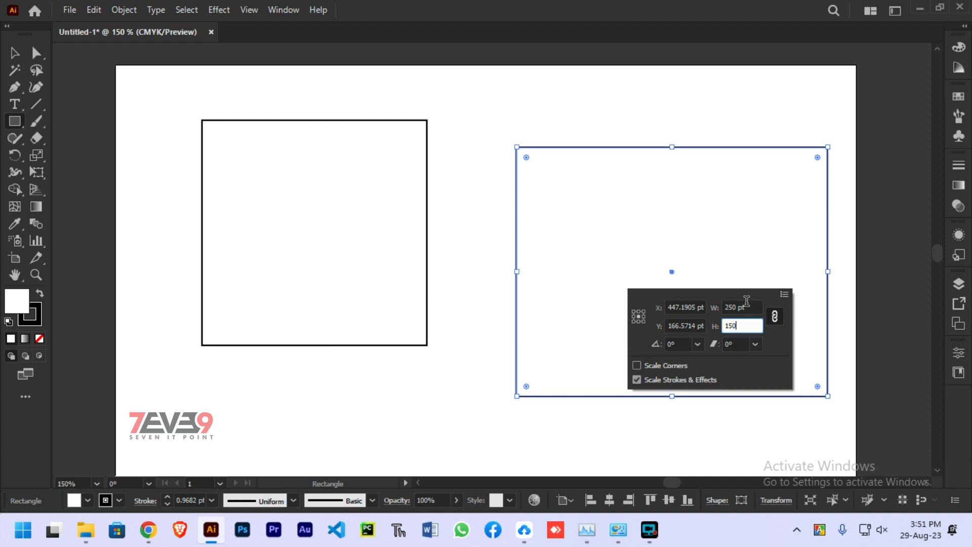
{"action": "key", "text": "Return"}
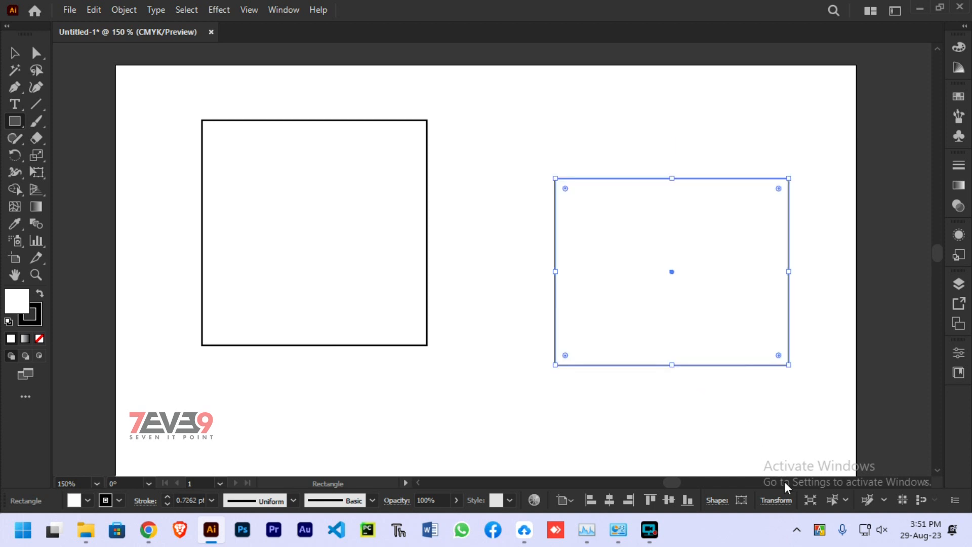
Rotate the second rectangle 45° clockwise about its center, constrained to fixed angle increments, to a rotation of 315°
{"action": "left_click", "coordinate": [776, 500]}
{"action": "mouse_move", "coordinate": [796, 173]}
{"action": "left_mouse_down"}
{"action": "mouse_move", "coordinate": [801, 239]}
{"action": "mouse_move", "coordinate": [770, 393]}
{"action": "mouse_move", "coordinate": [812, 250]}
{"action": "mouse_move", "coordinate": [636, 126]}
{"action": "mouse_move", "coordinate": [534, 182]}
{"action": "mouse_move", "coordinate": [506, 308]}
{"action": "mouse_move", "coordinate": [539, 405]}
{"action": "mouse_move", "coordinate": [744, 384]}
{"action": "mouse_move", "coordinate": [788, 187]}
{"action": "mouse_move", "coordinate": [765, 129]}
{"action": "mouse_move", "coordinate": [823, 246]}
{"action": "mouse_move", "coordinate": [829, 196]}
{"action": "mouse_move", "coordinate": [807, 141]}
{"action": "mouse_move", "coordinate": [796, 138]}
{"action": "mouse_move", "coordinate": [805, 166]}
{"action": "left_mouse_up"}
{"action": "left_click_drag", "start_coordinate": [804, 165], "coordinate": [808, 176]}
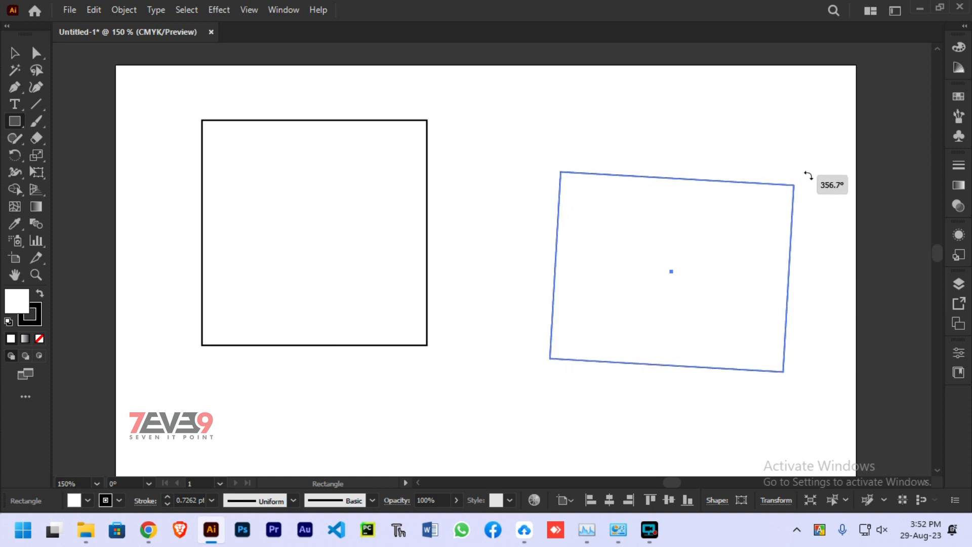
{"action": "key", "text": "shift"}
{"action": "left_click_drag", "start_coordinate": [808, 175], "coordinate": [822, 234]}
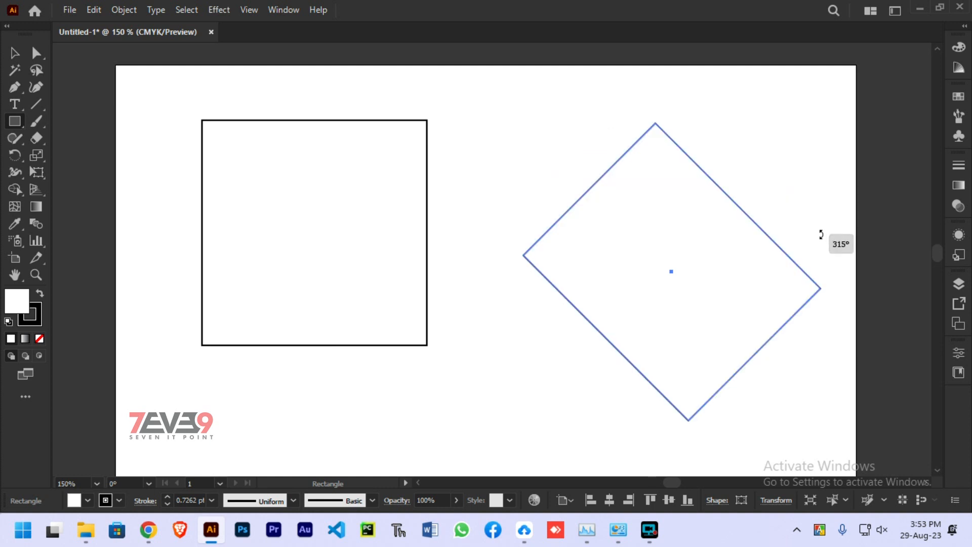
{"action": "left_click_drag", "start_coordinate": [821, 234], "coordinate": [820, 233]}
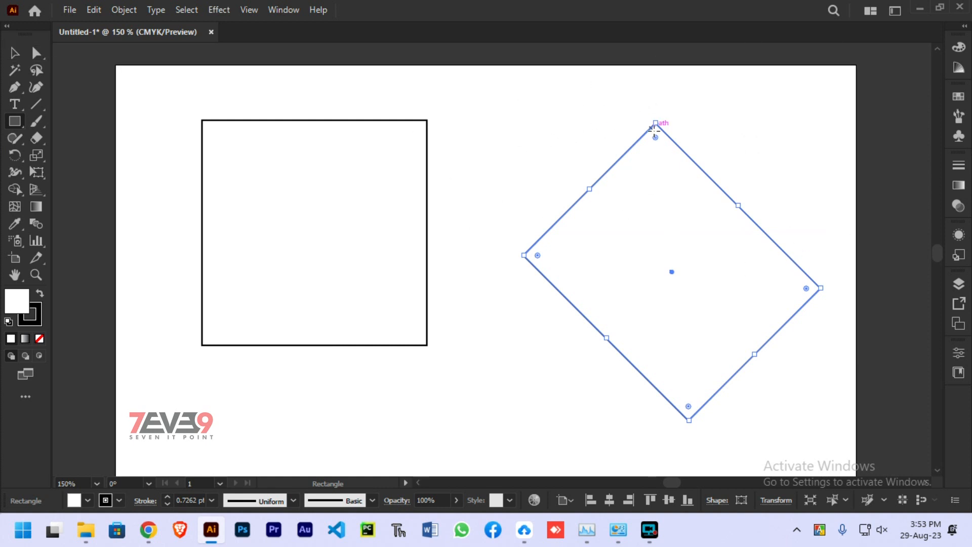
Select the square with the Selection tool, rotate it 45° clockwise into a diamond and deselect it
{"action": "left_click", "coordinate": [14, 53]}
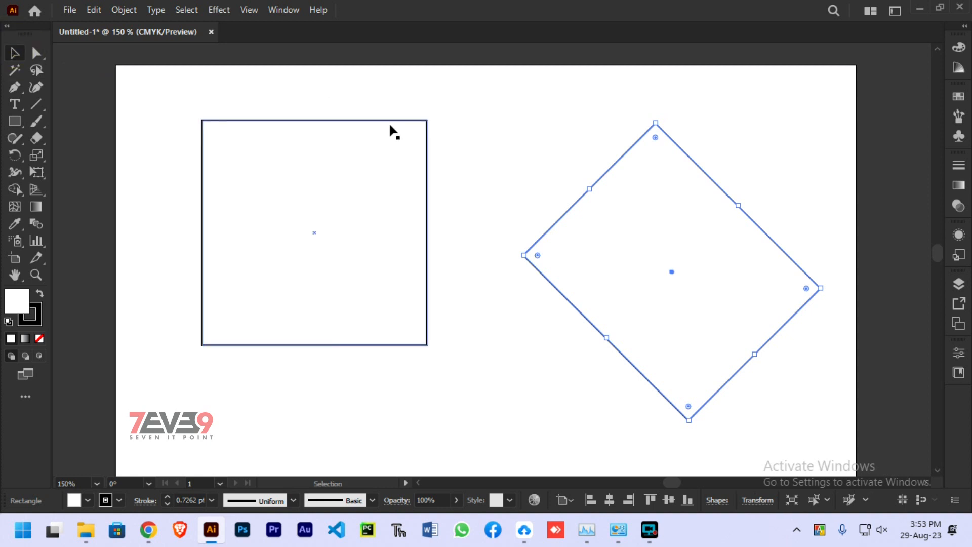
{"action": "left_click", "coordinate": [392, 122]}
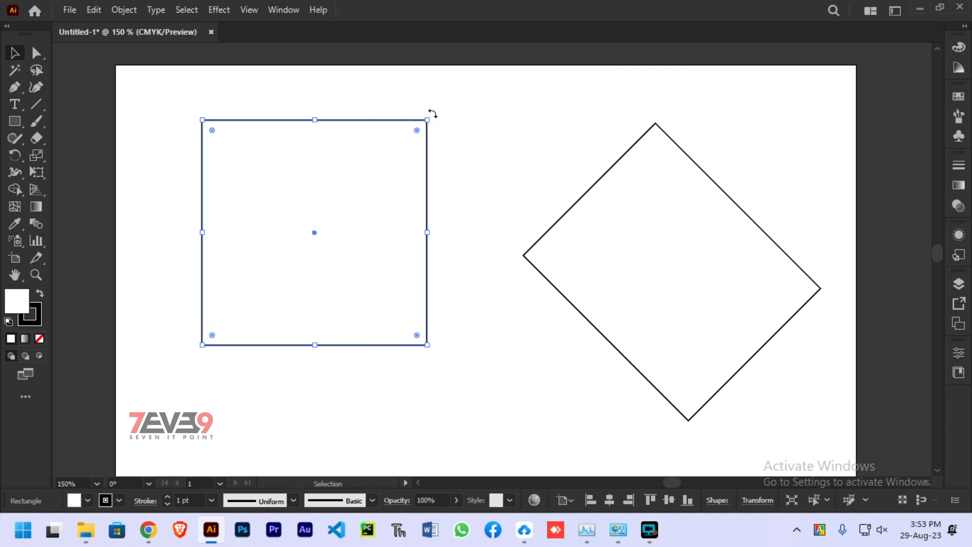
{"action": "left_click_drag", "start_coordinate": [432, 114], "coordinate": [481, 235]}
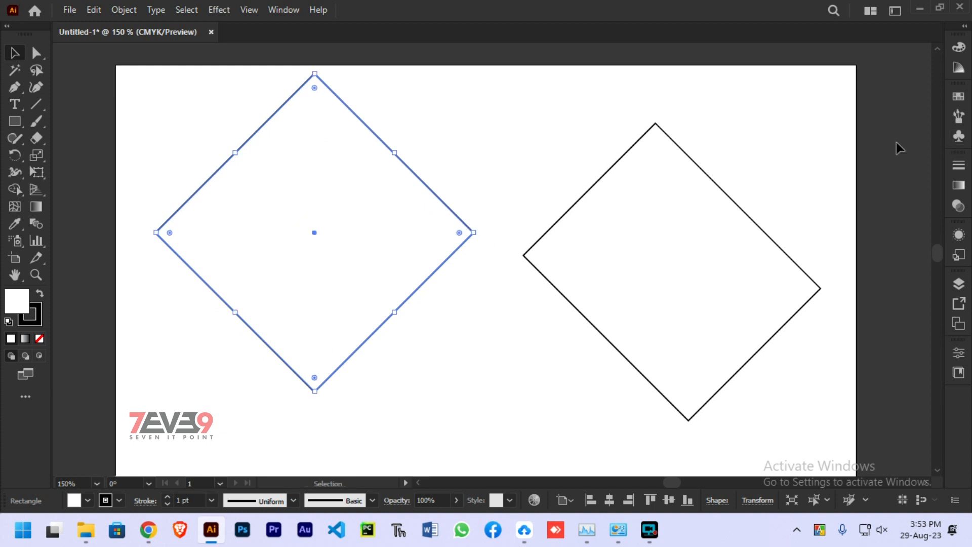
{"action": "left_click", "coordinate": [572, 135]}
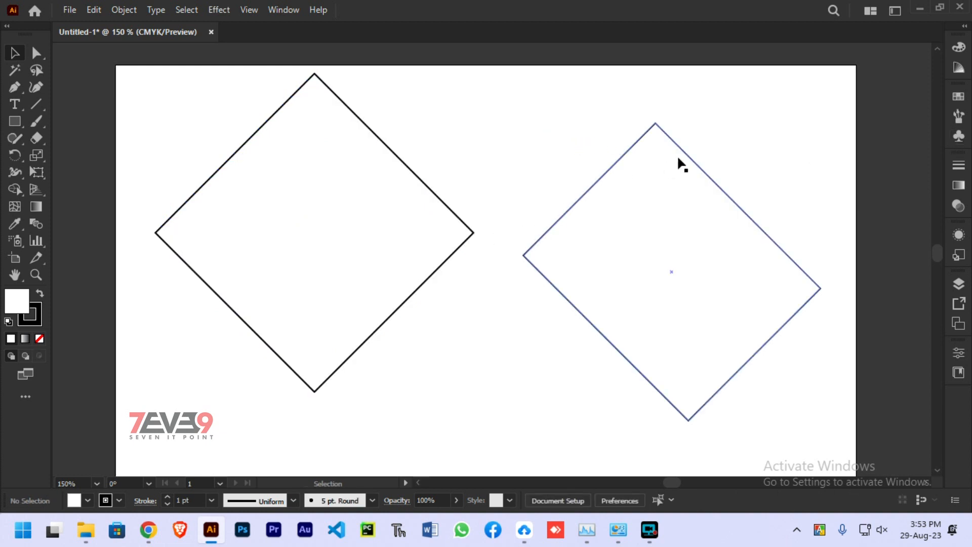
Rotate the tilted second rectangle back to 0° so its sides are horizontal and vertical, and deselect it
{"action": "left_click", "coordinate": [692, 162]}
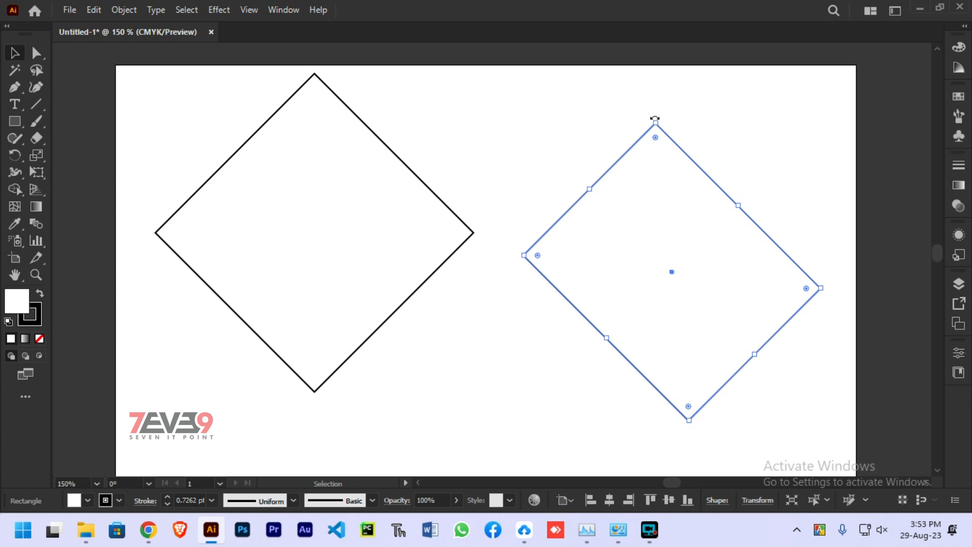
{"action": "left_click_drag", "start_coordinate": [655, 119], "coordinate": [571, 186]}
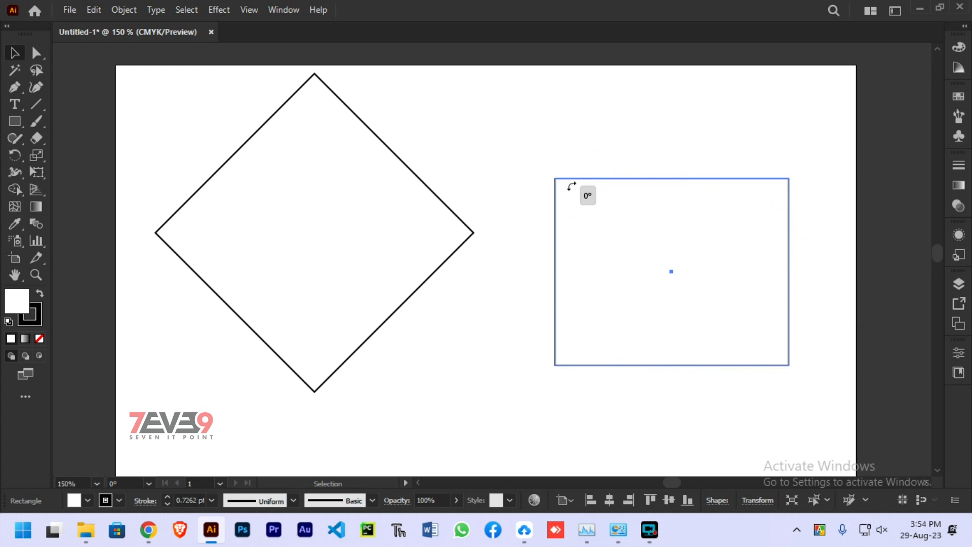
{"action": "left_click_drag", "start_coordinate": [572, 187], "coordinate": [571, 191]}
{"action": "left_click", "coordinate": [532, 159]}
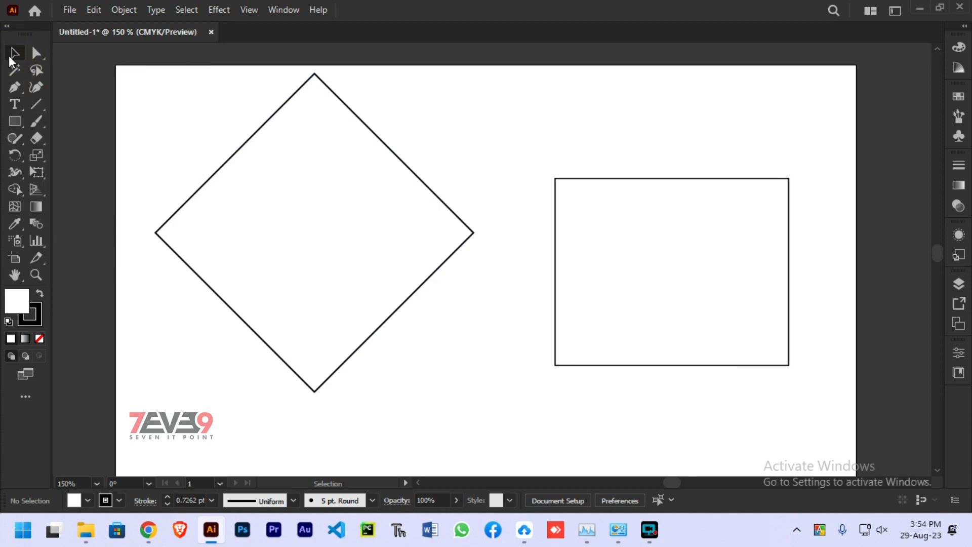
Delete the diamond and the rectangle, and draw a large perfect circle in the middle of the view with the Ellipse tool
{"action": "left_click", "coordinate": [398, 169]}
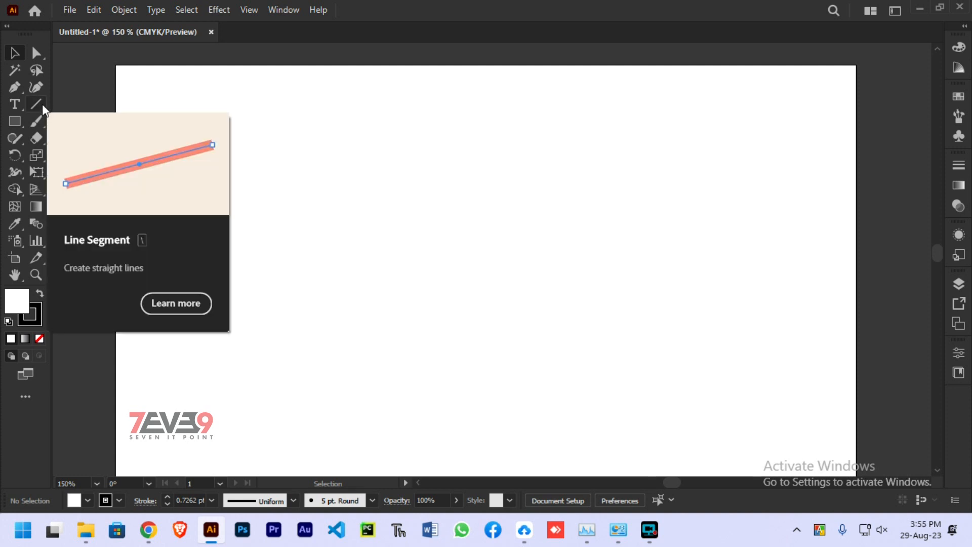
{"action": "right_click", "coordinate": [17, 121]}
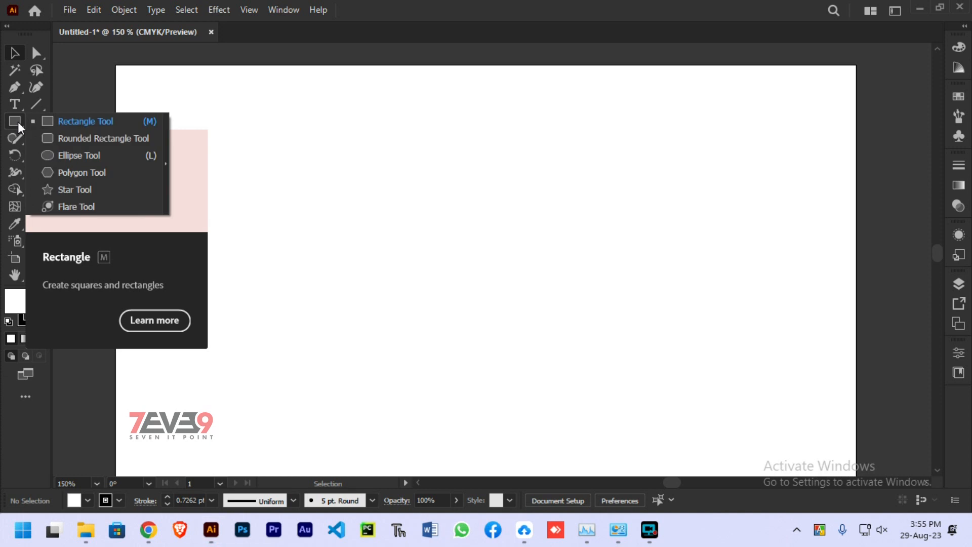
{"action": "left_click", "coordinate": [112, 156]}
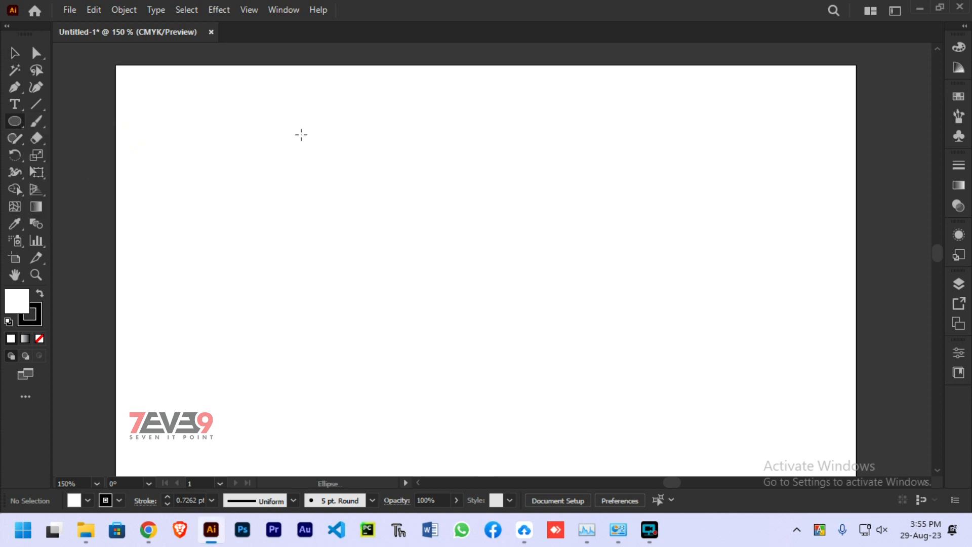
{"action": "left_click_drag", "start_coordinate": [301, 135], "coordinate": [594, 273]}
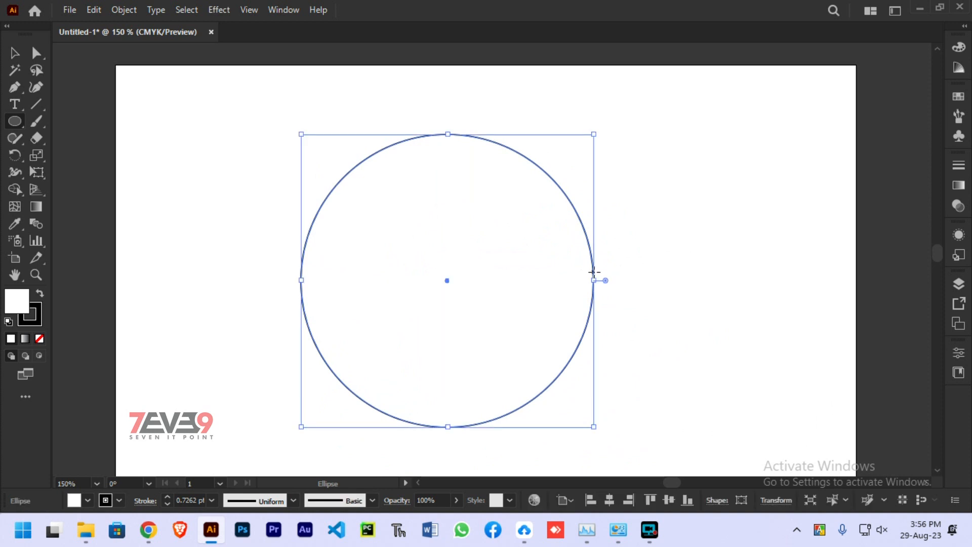
Draw a wide rectangle with the Rectangle tool in the empty area below the circle
{"action": "left_click", "coordinate": [15, 123]}
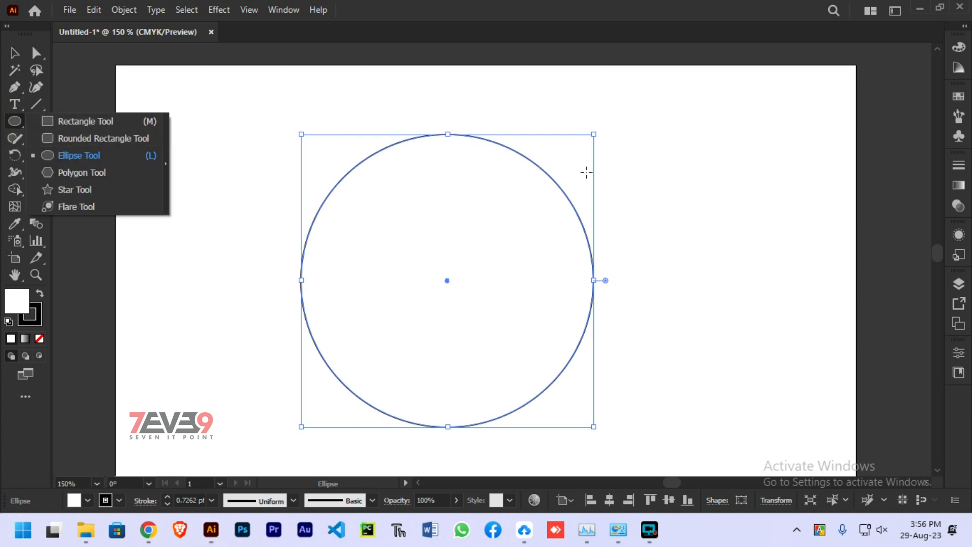
{"action": "left_click_drag", "start_coordinate": [937, 252], "coordinate": [939, 260]}
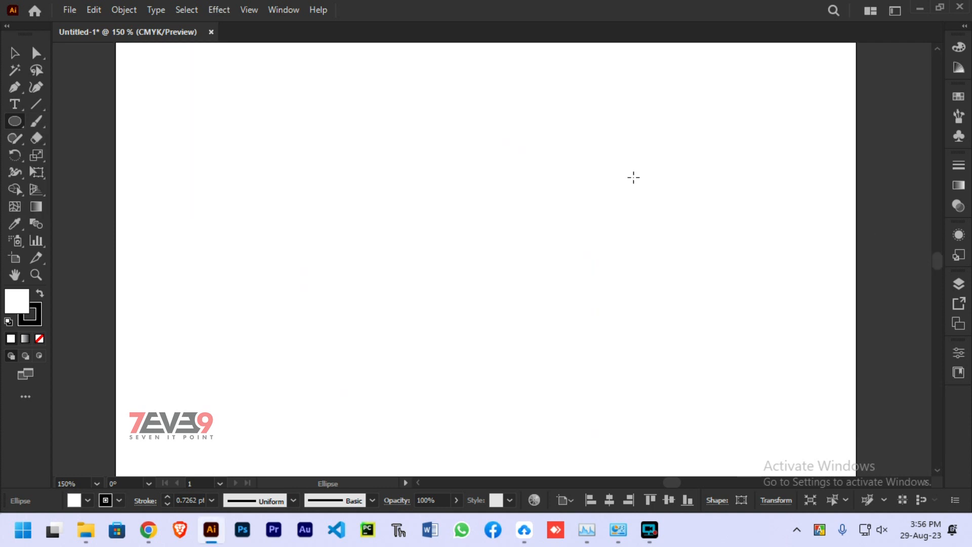
{"action": "left_click", "coordinate": [14, 122]}
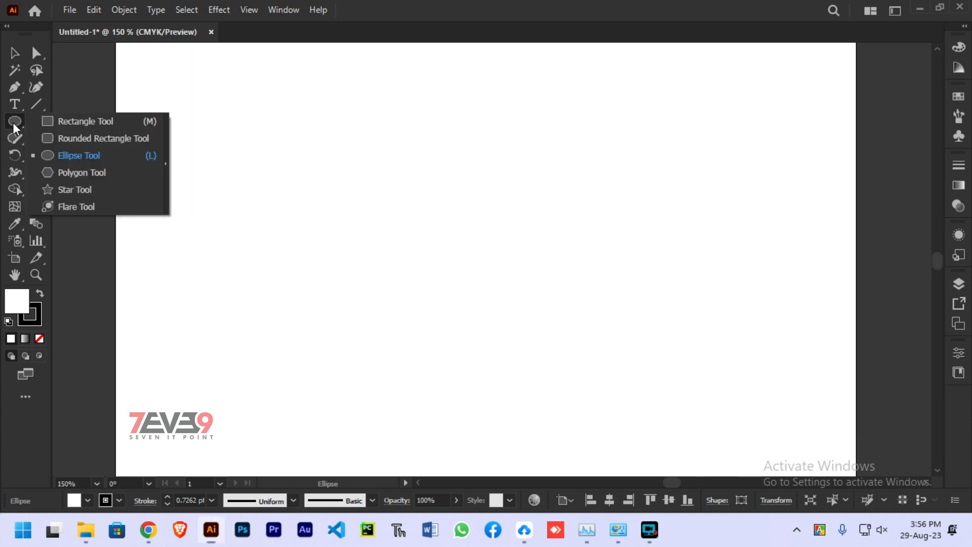
{"action": "left_click", "coordinate": [79, 120]}
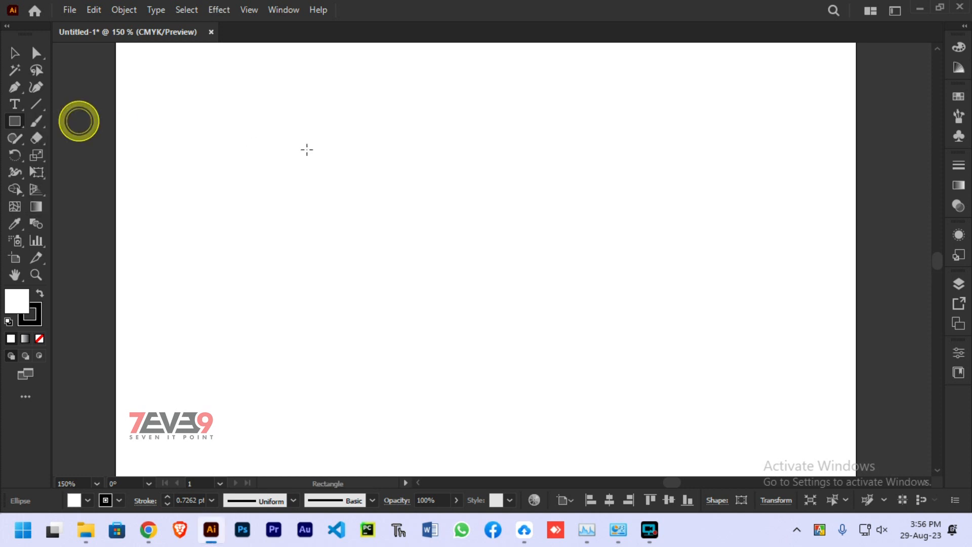
{"action": "left_click_drag", "start_coordinate": [282, 116], "coordinate": [642, 327]}
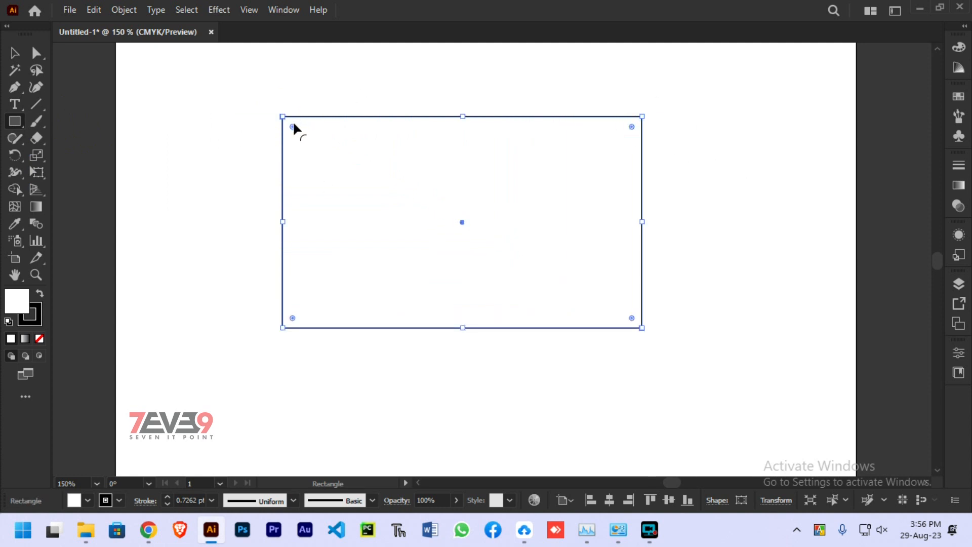
Round all four corners of the new rectangle fully, reduce them to a moderate radius and deselect the shape
{"action": "left_click_drag", "start_coordinate": [292, 127], "coordinate": [504, 257]}
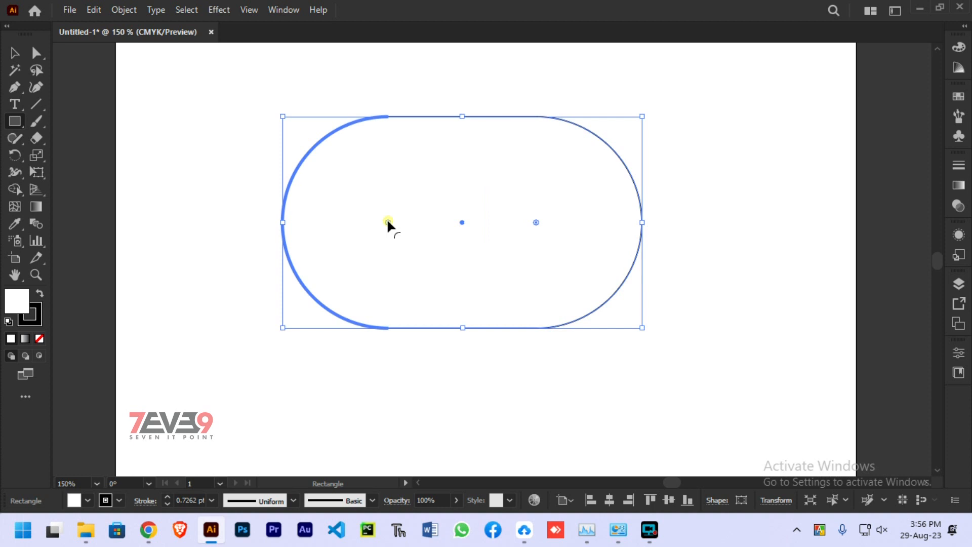
{"action": "left_click_drag", "start_coordinate": [388, 222], "coordinate": [314, 147]}
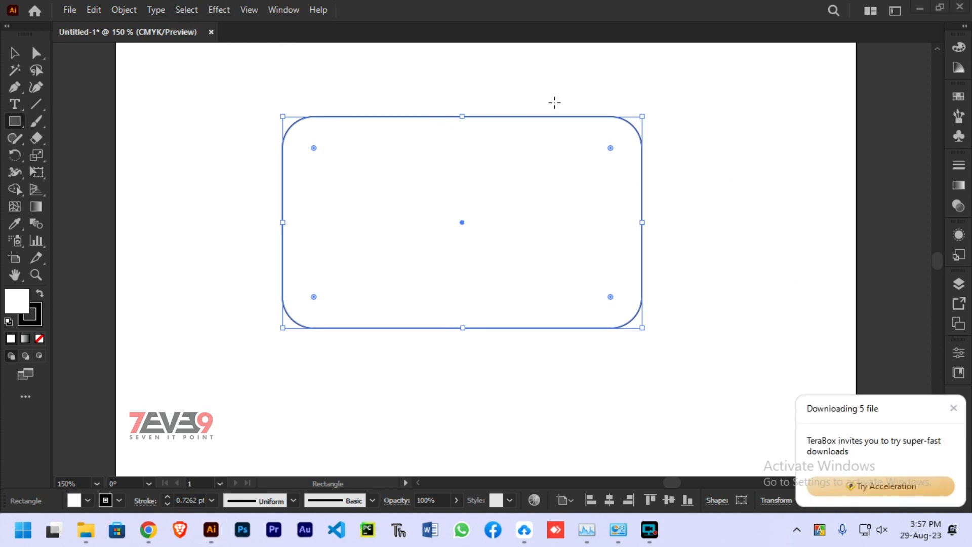
{"action": "left_click", "coordinate": [955, 406]}
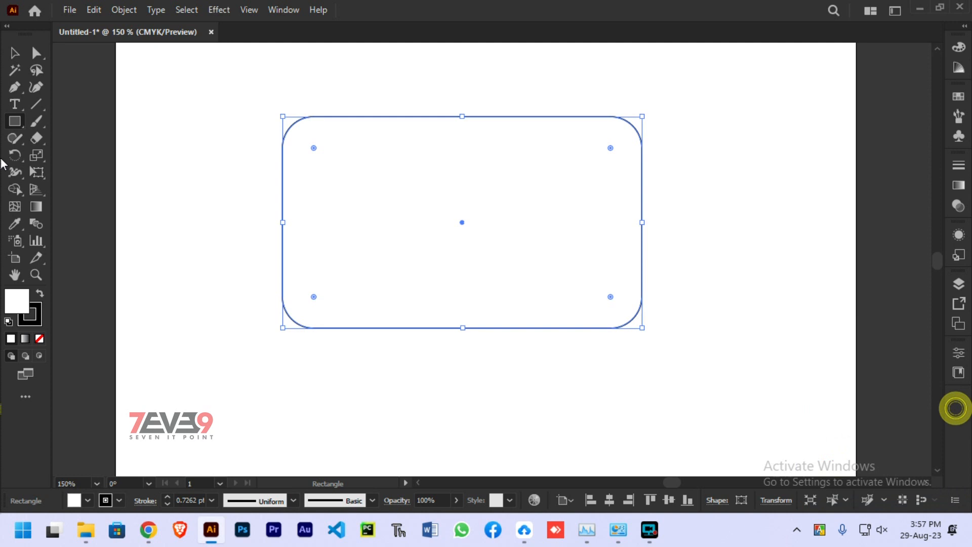
{"action": "left_click", "coordinate": [16, 55]}
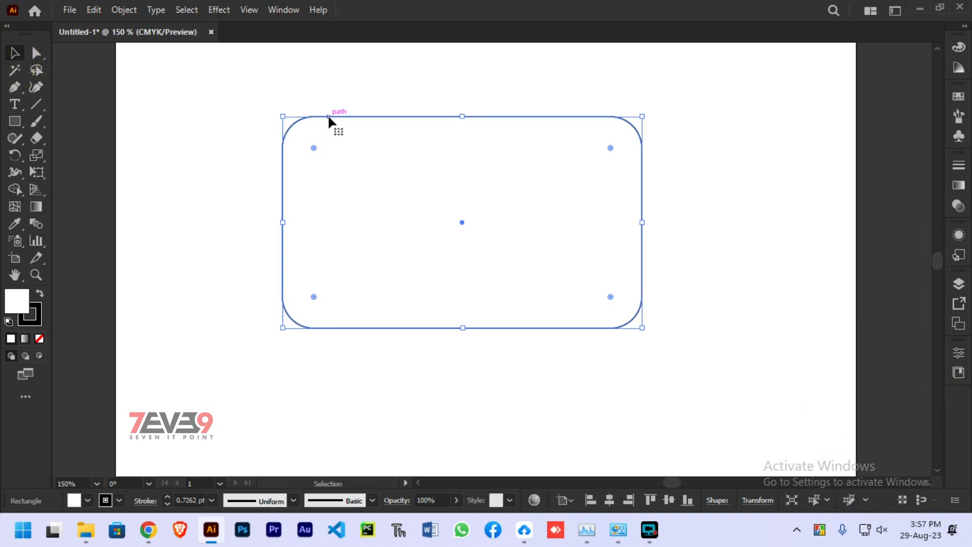
{"action": "left_click", "coordinate": [327, 101]}
Draw a small hexagon with the Polygon tool near the artboard's upper-left corner and deselect it
{"action": "left_click", "coordinate": [14, 122]}
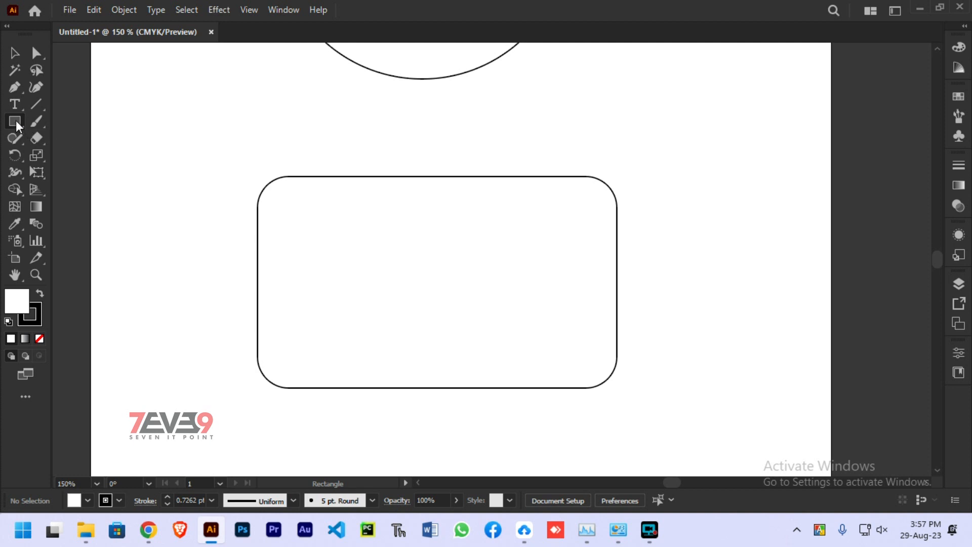
{"action": "left_click", "coordinate": [17, 120]}
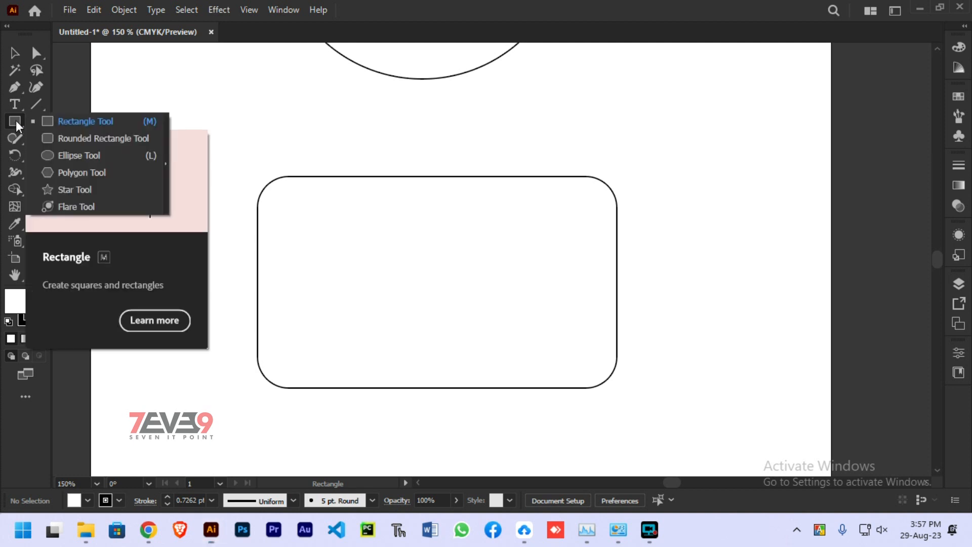
{"action": "left_click", "coordinate": [117, 172]}
{"action": "left_click_drag", "start_coordinate": [161, 111], "coordinate": [185, 125]}
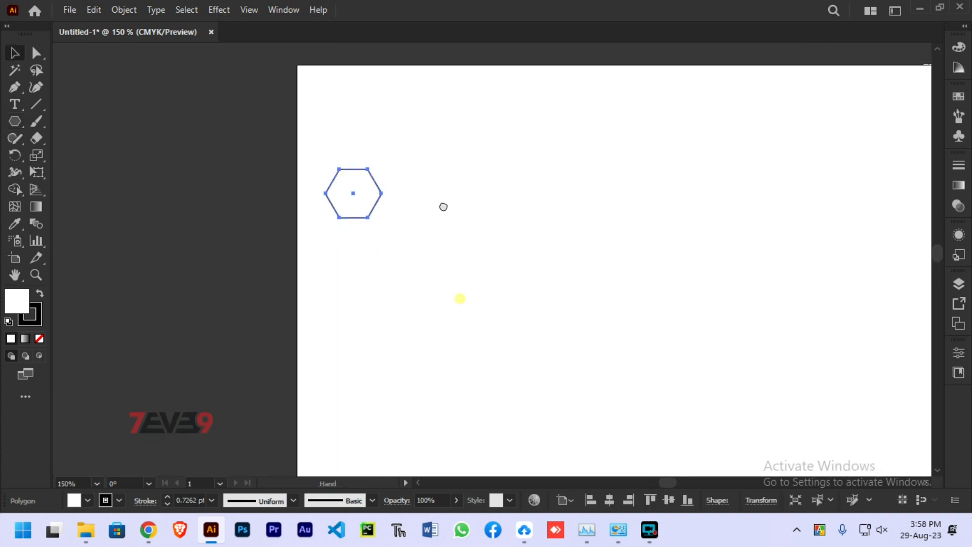
{"action": "left_click", "coordinate": [355, 157]}
{"action": "left_click_drag", "start_coordinate": [355, 157], "coordinate": [354, 127]}
{"action": "left_click", "coordinate": [420, 188]}
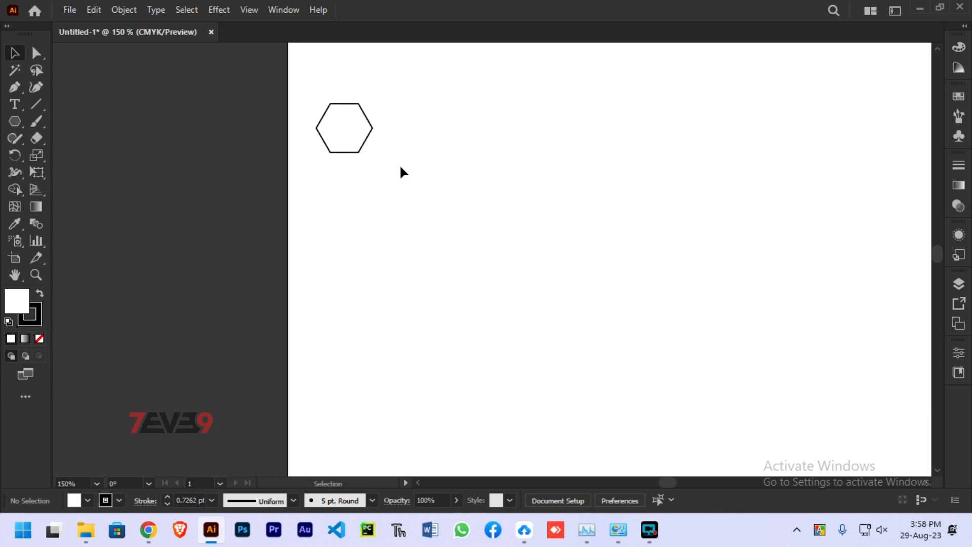
Move the hexagon horizontally to the right so its center is at about X 68.4 pt, and deselect it
{"action": "left_click", "coordinate": [347, 127]}
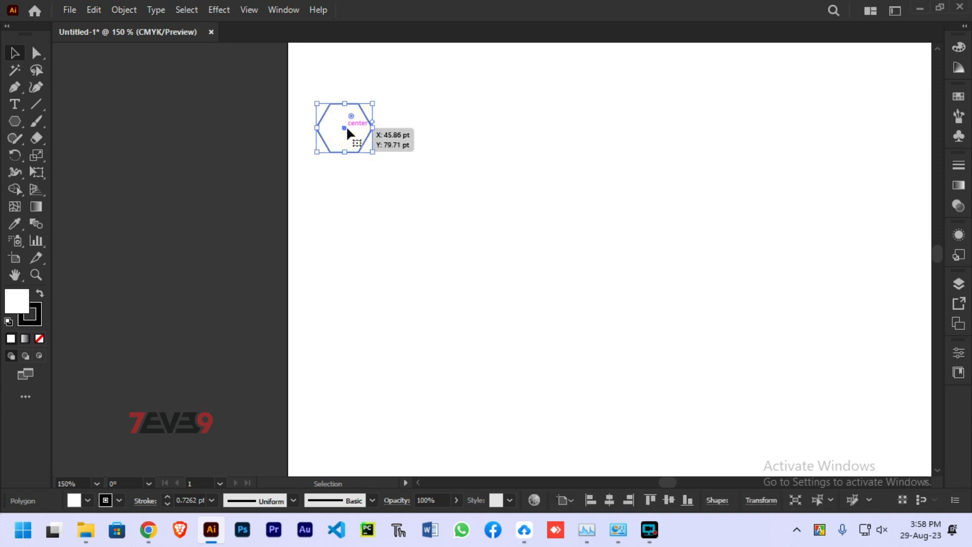
{"action": "left_click_drag", "start_coordinate": [348, 130], "coordinate": [384, 135]}
{"action": "left_click", "coordinate": [383, 170]}
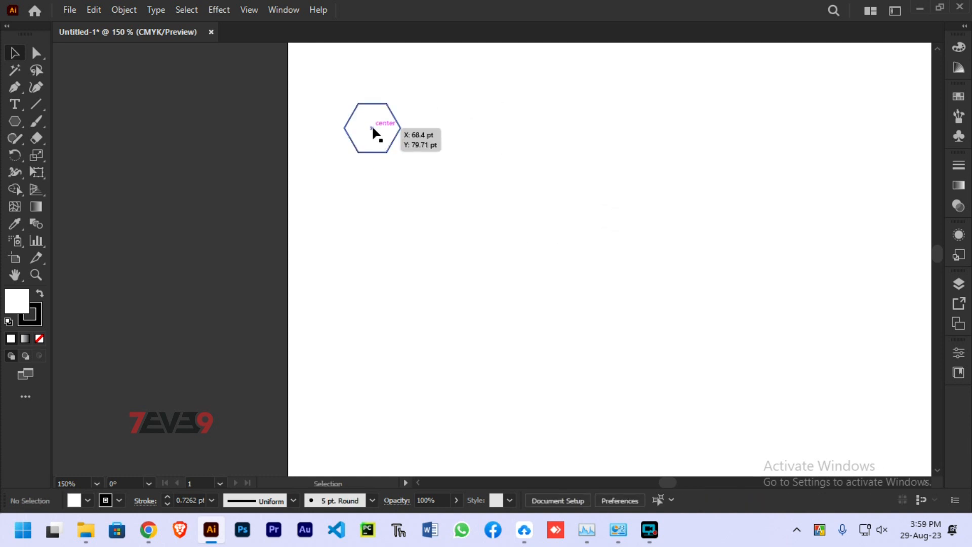
Duplicate the hexagon, placing the copy about 281 pt to the right and 47 pt below the original, and deselect it
{"action": "left_click_drag", "start_coordinate": [369, 121], "coordinate": [462, 124]}
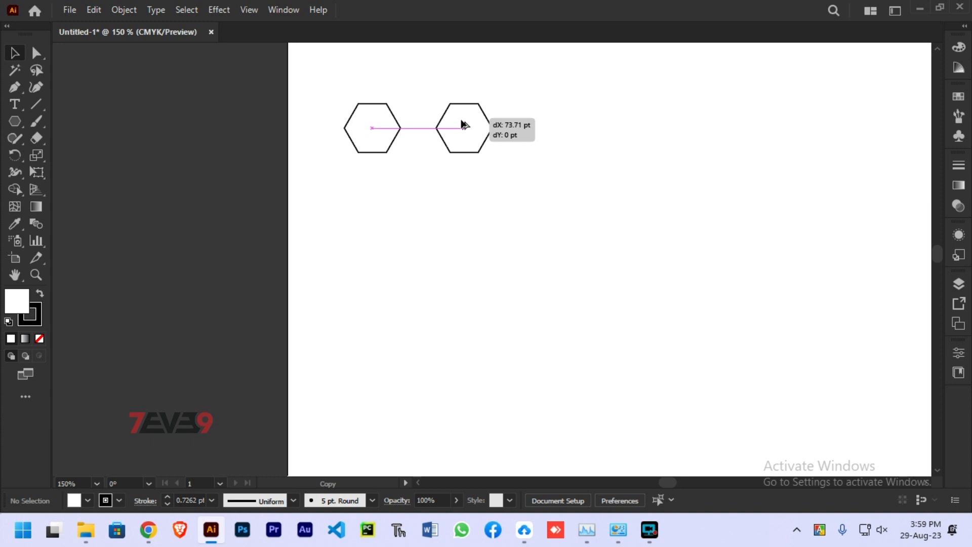
{"action": "left_click_drag", "start_coordinate": [463, 124], "coordinate": [722, 182]}
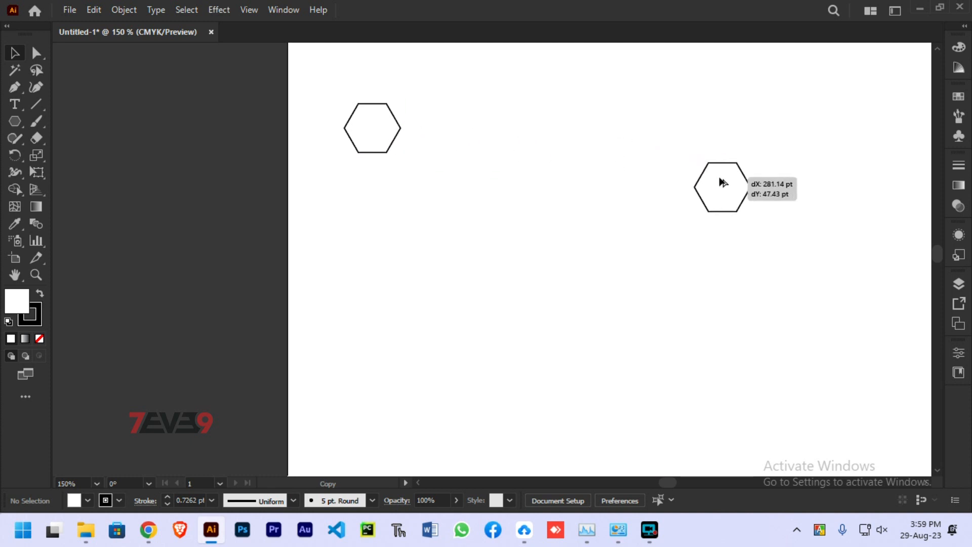
{"action": "left_click_drag", "start_coordinate": [723, 182], "coordinate": [722, 181]}
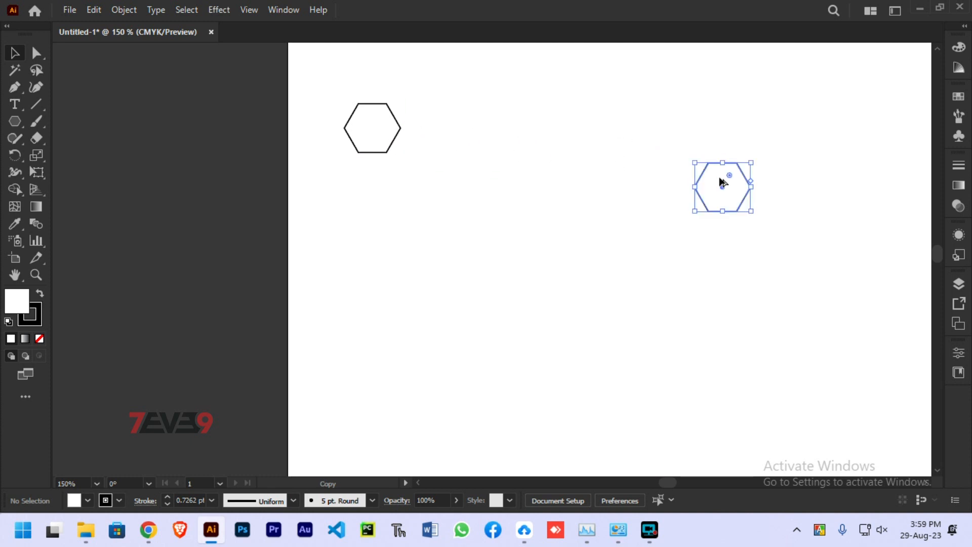
{"action": "left_click", "coordinate": [865, 207]}
Duplicate the second hexagon to a spot lower down between the other two, and select the original hexagon
{"action": "left_click_drag", "start_coordinate": [732, 182], "coordinate": [496, 300]}
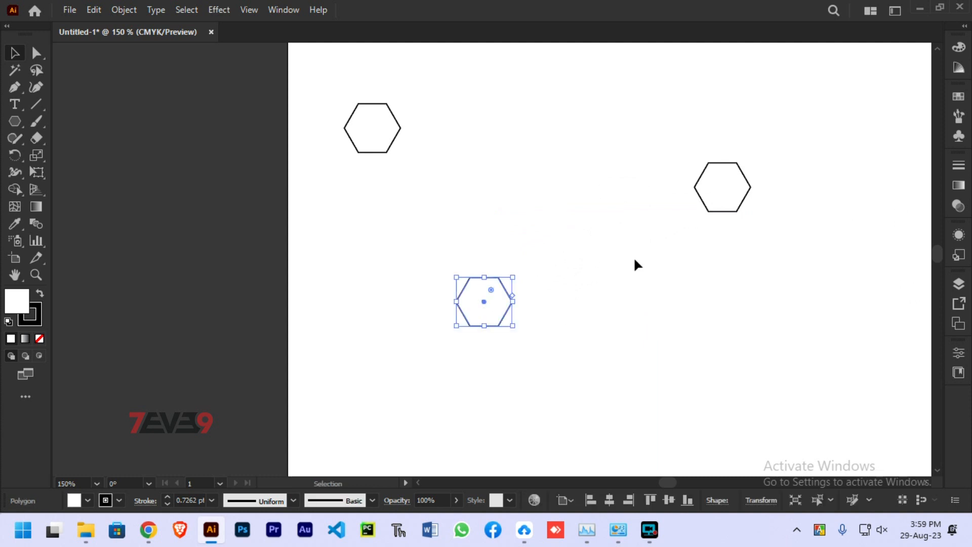
{"action": "left_click", "coordinate": [850, 264]}
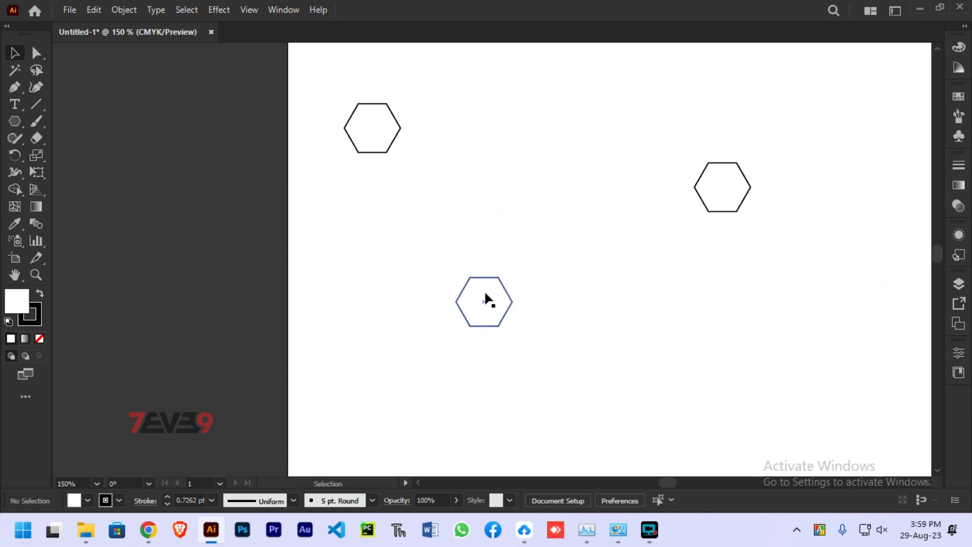
{"action": "left_click", "coordinate": [384, 135]}
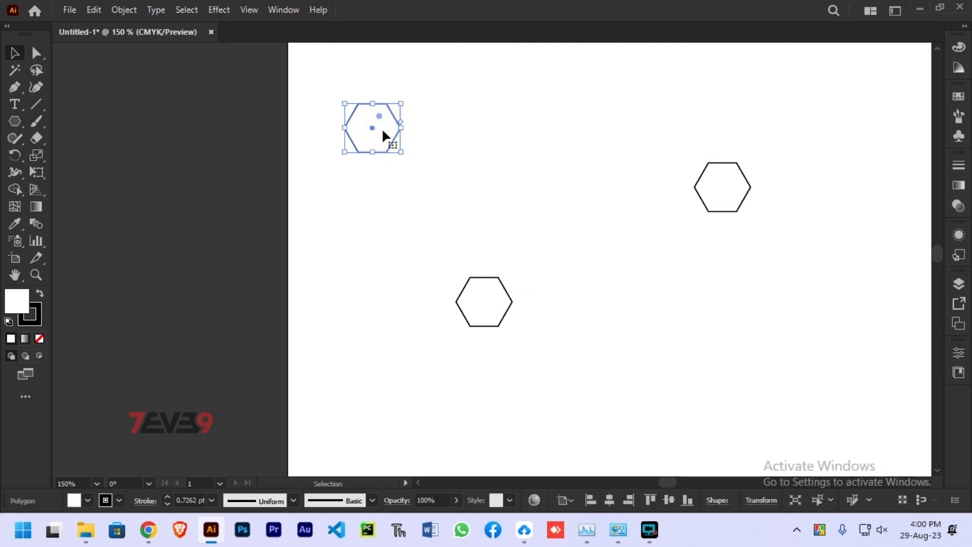
Delete the two duplicated hexagons, keeping only the original near the artboard's upper-left corner
{"action": "left_click", "coordinate": [489, 296]}
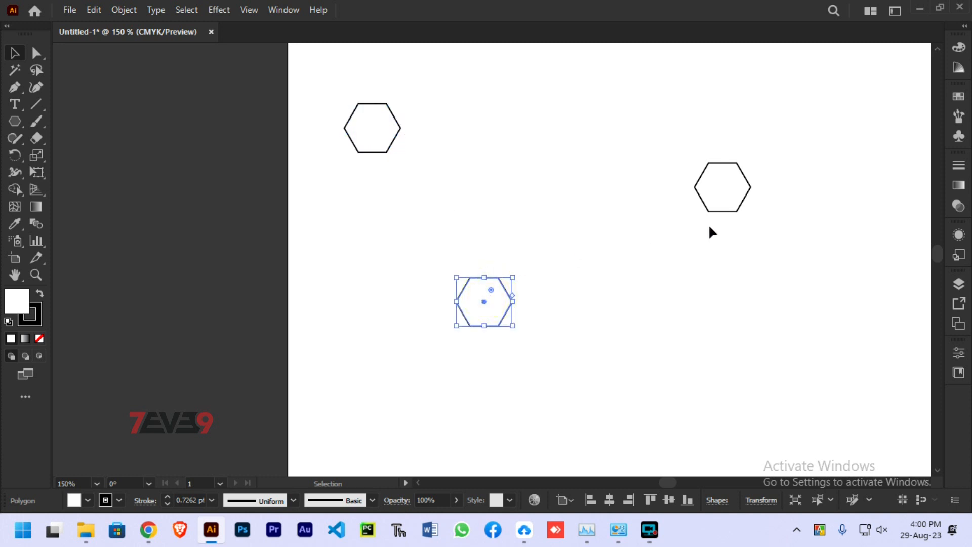
{"action": "key", "text": "Delete"}
{"action": "left_click", "coordinate": [743, 194]}
{"action": "key", "text": "Delete"}
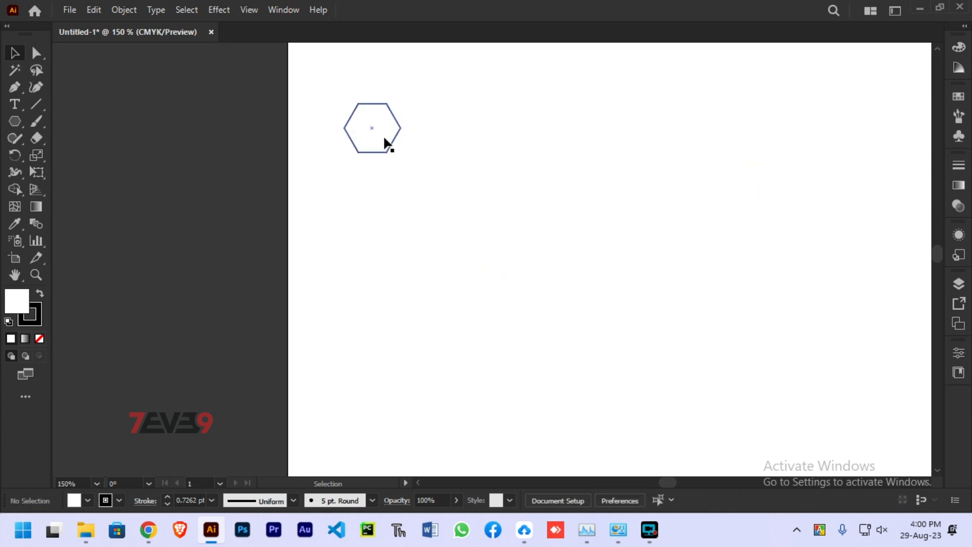
Duplicate the hexagon about 54 pt straight to the right and repeat the copy until the row has eight hexagons
{"action": "left_click_drag", "start_coordinate": [375, 131], "coordinate": [446, 137]}
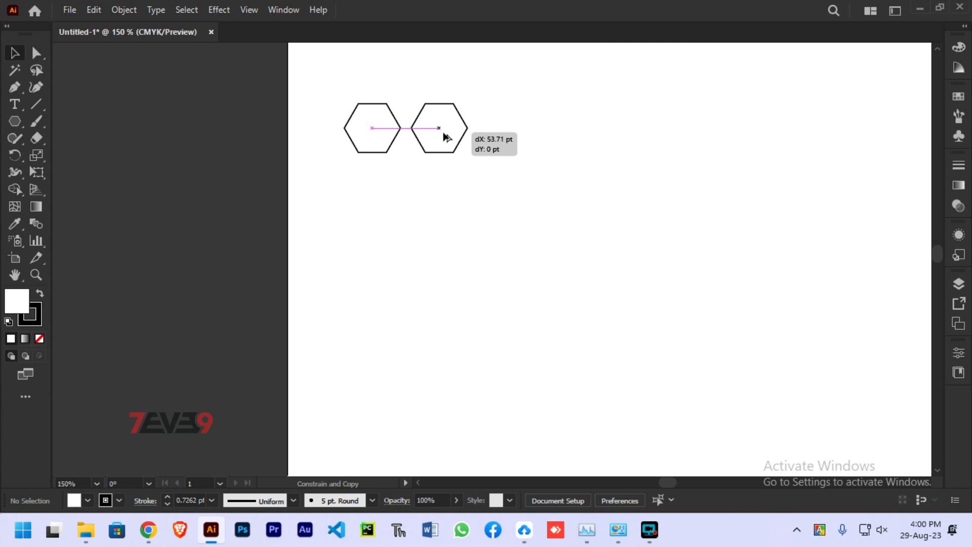
{"action": "left_click_drag", "start_coordinate": [446, 137], "coordinate": [445, 137]}
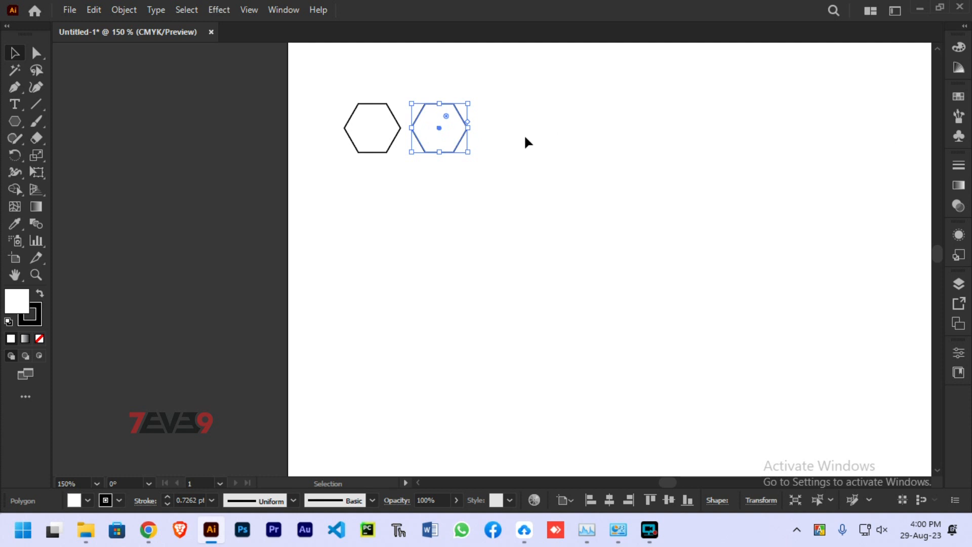
{"action": "key", "text": "ctrl+d"}
{"action": "key", "text": "ctrl+d"}
{"action": "key", "text": "ctrl+d"}
{"action": "key", "text": "ctrl+d"}
{"action": "key", "text": "ctrl+d"}
{"action": "key", "text": "ctrl+d"}
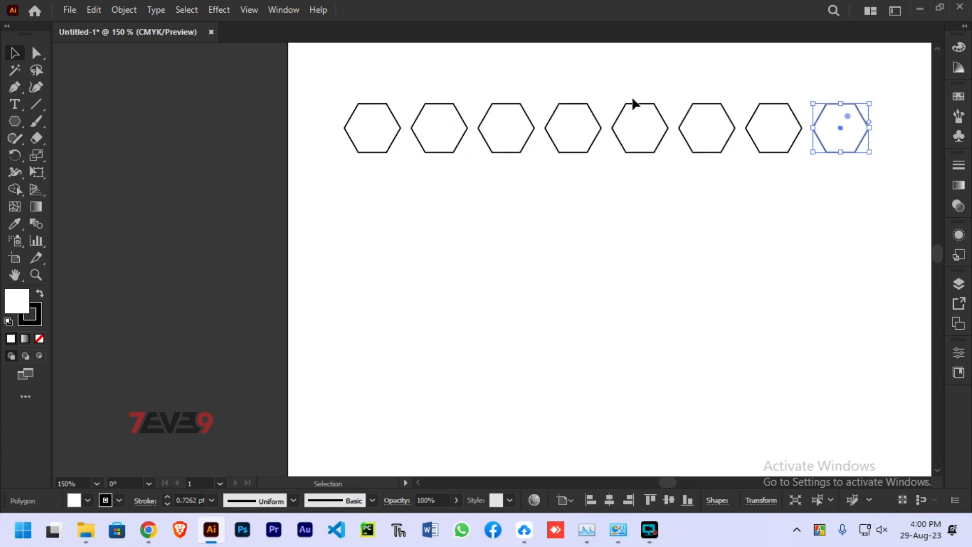
Extend the row to ten evenly spaced hexagons by repeating the copy two more times, and deselect
{"action": "scroll", "coordinate": [633, 100], "scroll_direction": "down", "scroll_amount": 1}
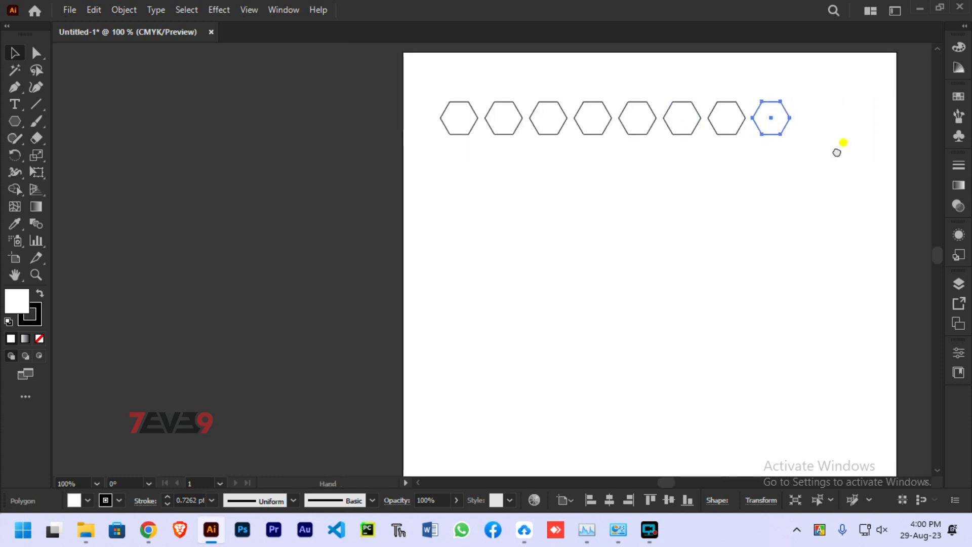
{"action": "left_click_drag", "start_coordinate": [843, 143], "coordinate": [755, 208]}
{"action": "key", "text": "ctrl+d"}
{"action": "key", "text": "ctrl+d"}
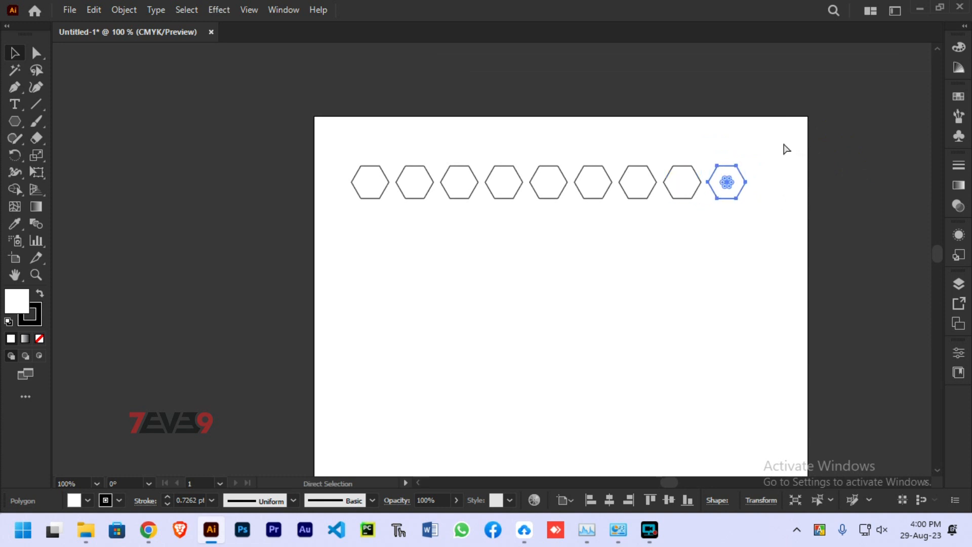
{"action": "left_click", "coordinate": [844, 150]}
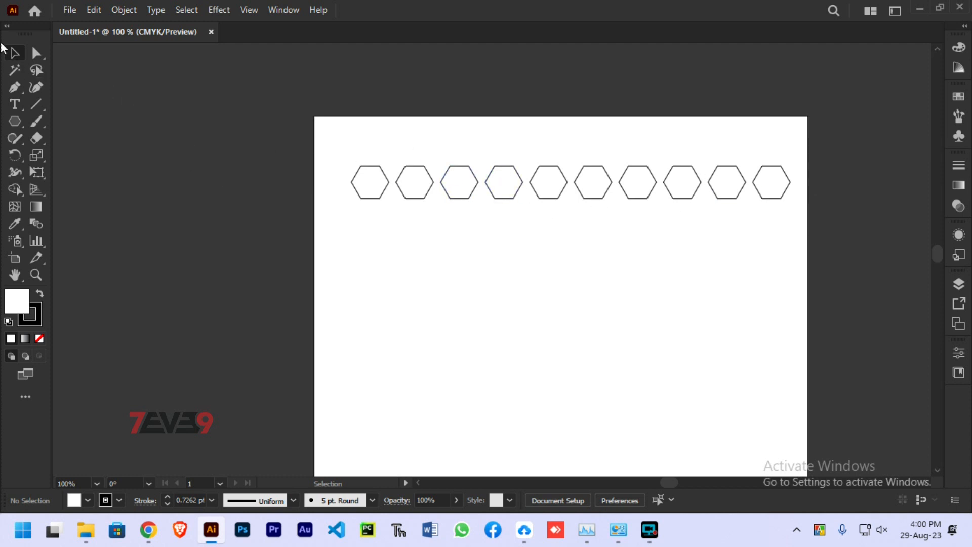
Duplicate the whole row of ten hexagons straight below itself and repeat the copy until there are six rows
{"action": "left_click_drag", "start_coordinate": [341, 148], "coordinate": [810, 229]}
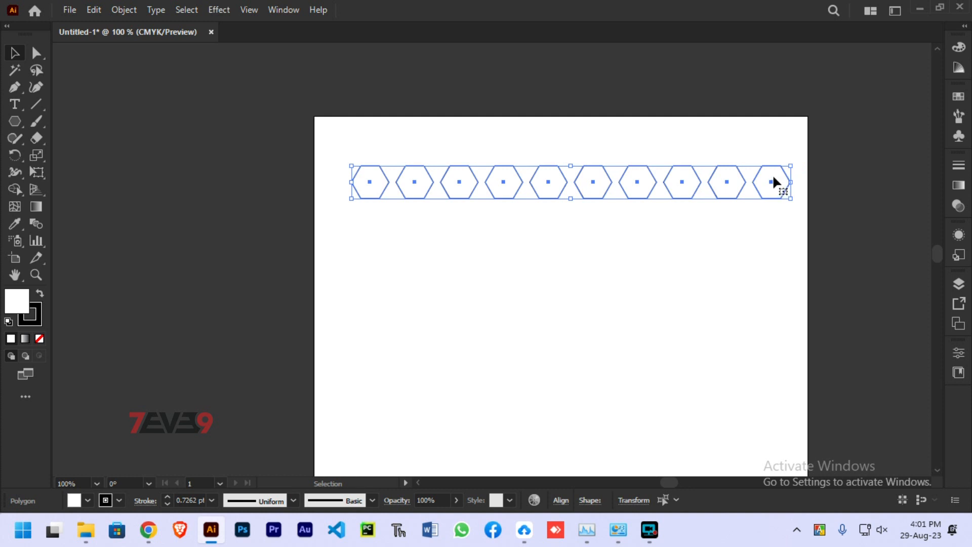
{"action": "left_click_drag", "start_coordinate": [773, 174], "coordinate": [765, 226]}
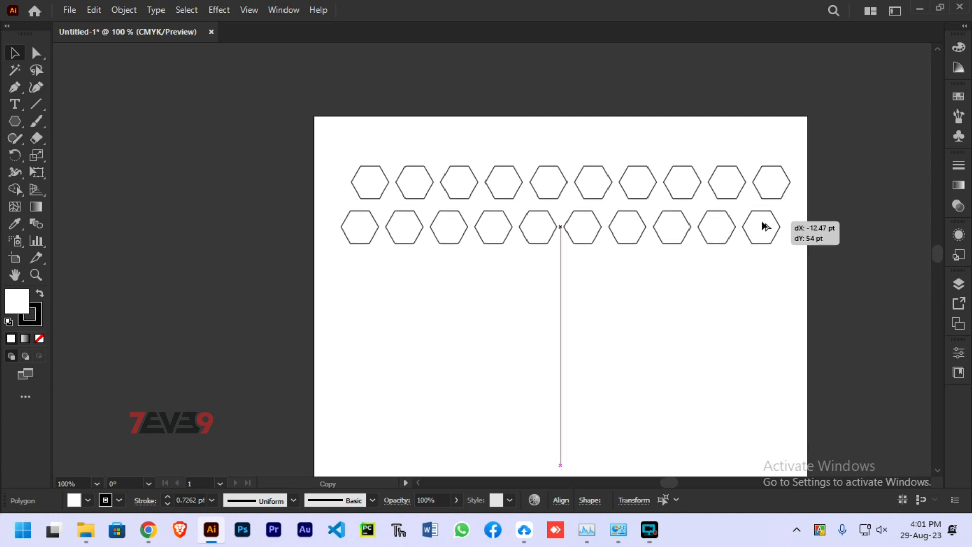
{"action": "mouse_move", "coordinate": [765, 227]}
{"action": "left_mouse_down"}
{"action": "mouse_move", "coordinate": [836, 248]}
{"action": "mouse_move", "coordinate": [743, 226]}
{"action": "mouse_move", "coordinate": [783, 231]}
{"action": "mouse_move", "coordinate": [744, 223]}
{"action": "mouse_move", "coordinate": [779, 219]}
{"action": "left_mouse_up"}
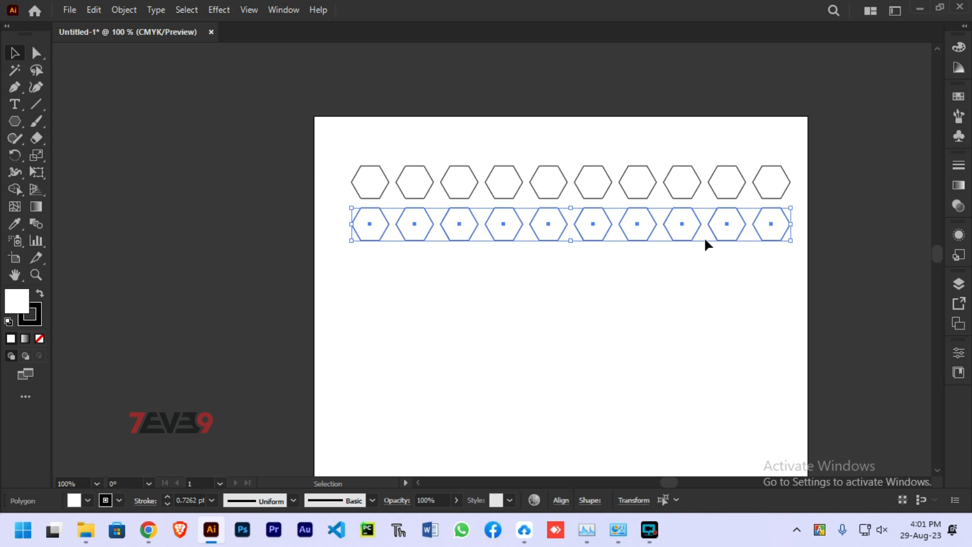
{"action": "key", "text": "ctrl+d"}
{"action": "key", "text": "ctrl+d"}
{"action": "key", "text": "ctrl+d"}
{"action": "key", "text": "ctrl+d"}
Keep repeating the row copy down the artboard until fifteen rows of hexagons fill the page
{"action": "scroll", "coordinate": [762, 236], "scroll_direction": "down", "scroll_amount": 3}
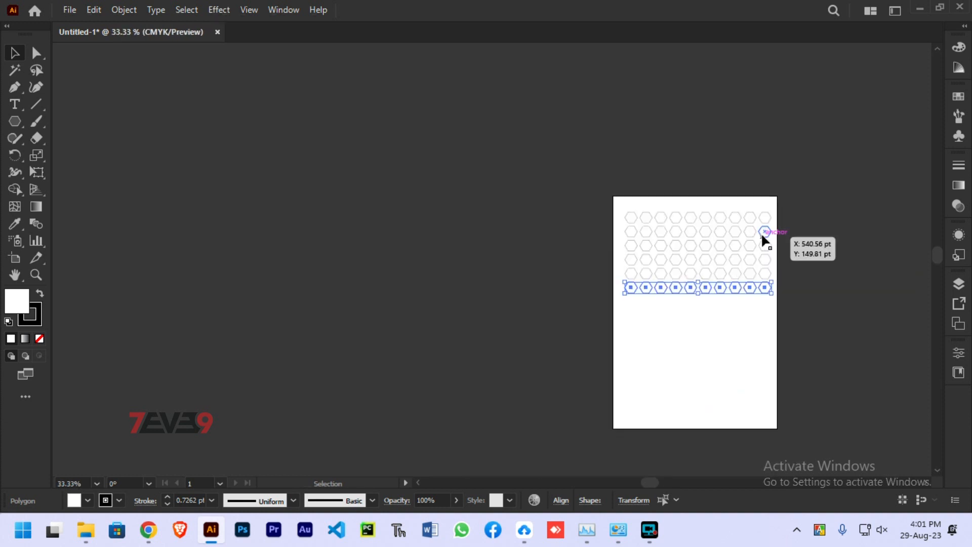
{"action": "key", "text": "ctrl+d"}
{"action": "key", "text": "ctrl+d"}
{"action": "key", "text": "ctrl+d"}
{"action": "key", "text": "ctrl+d"}
{"action": "key", "text": "ctrl+d"}
{"action": "key", "text": "ctrl+d"}
{"action": "key", "text": "ctrl+d"}
{"action": "key", "text": "ctrl+d"}
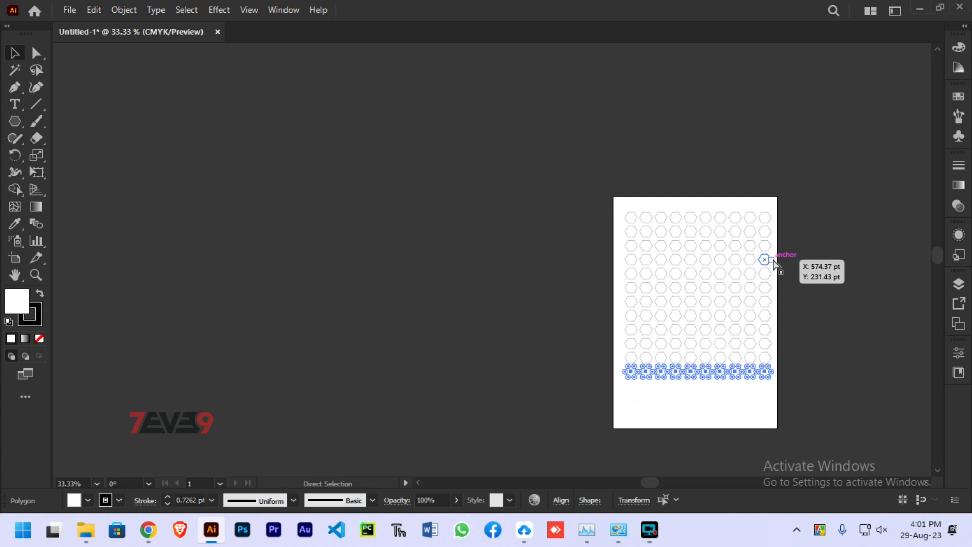
{"action": "key", "text": "v"}
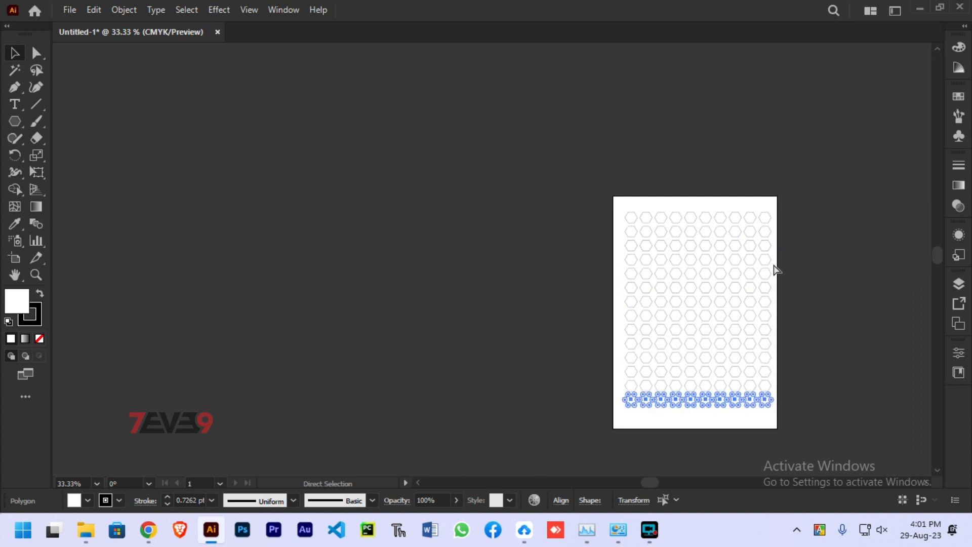
{"action": "scroll", "coordinate": [798, 274], "scroll_direction": "up", "scroll_amount": 3}
{"action": "scroll", "coordinate": [797, 274], "scroll_direction": "down", "scroll_amount": 1}
{"action": "left_click_drag", "start_coordinate": [790, 275], "coordinate": [747, 188]}
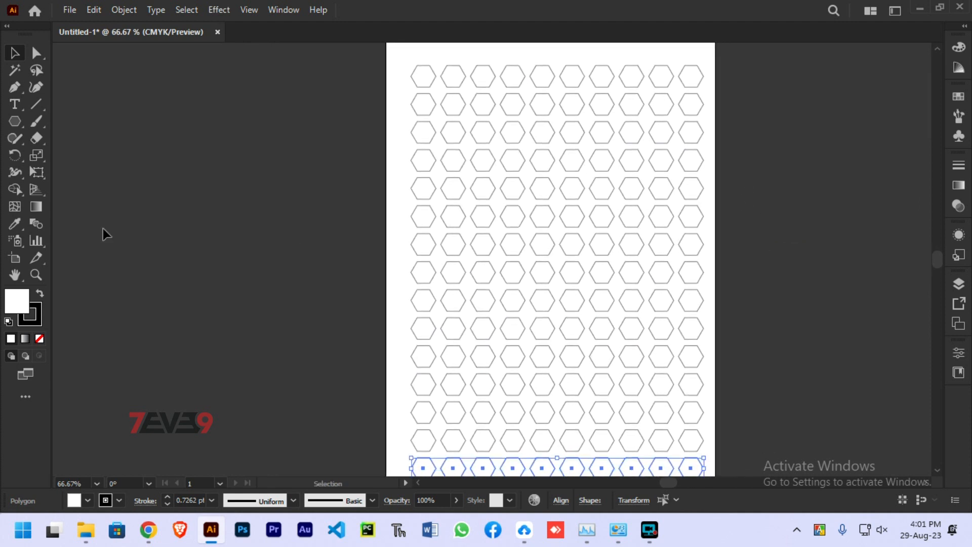
Fill the fifth hexagon of the eighth row with crimson from the color spectrum and the seventh of the sixth row with the red swatch
{"action": "left_click", "coordinate": [547, 275]}
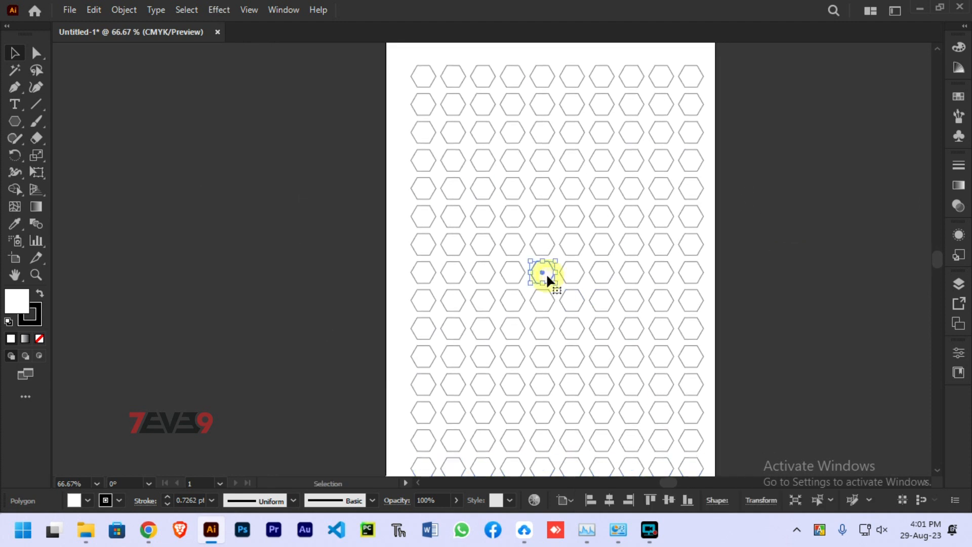
{"action": "left_click", "coordinate": [959, 47]}
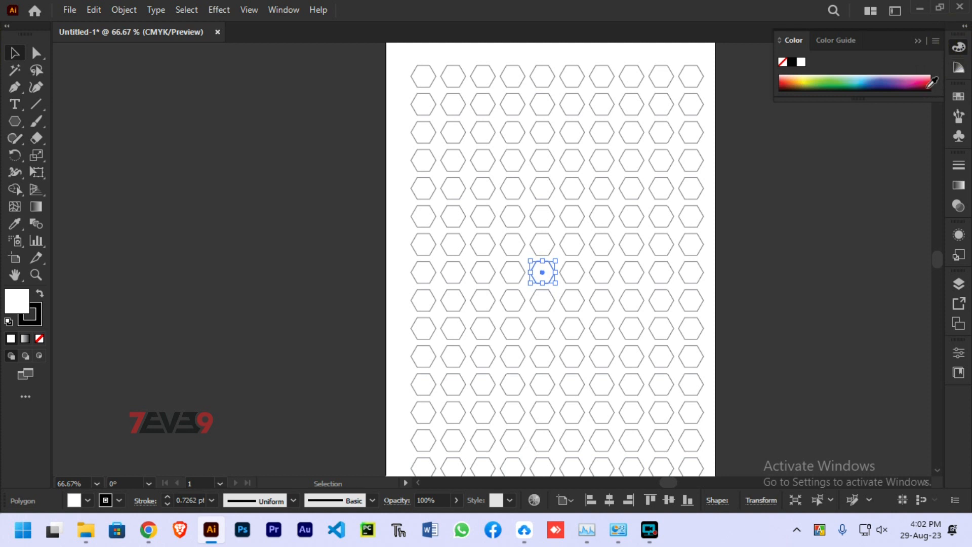
{"action": "left_click", "coordinate": [926, 82]}
{"action": "left_click", "coordinate": [599, 216]}
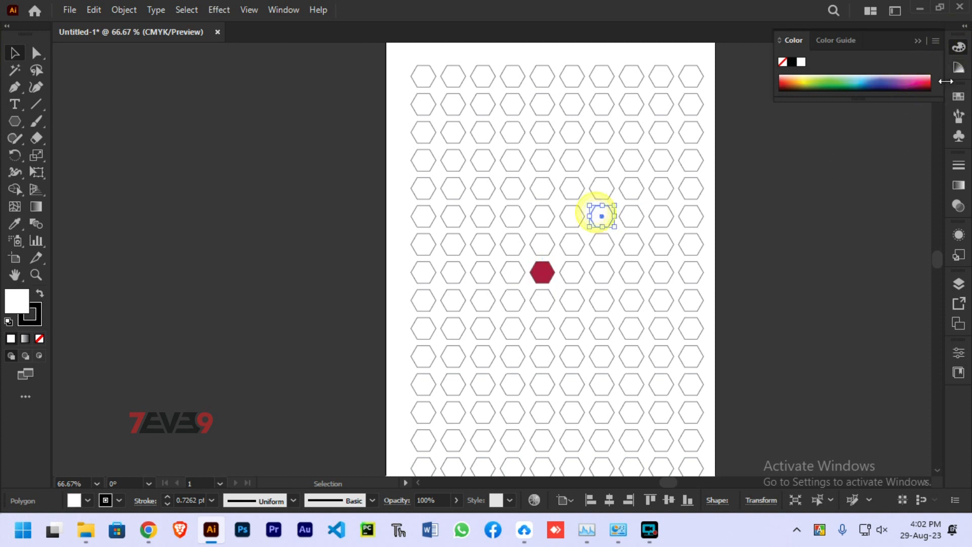
{"action": "left_click", "coordinate": [959, 96]}
{"action": "left_click", "coordinate": [821, 134]}
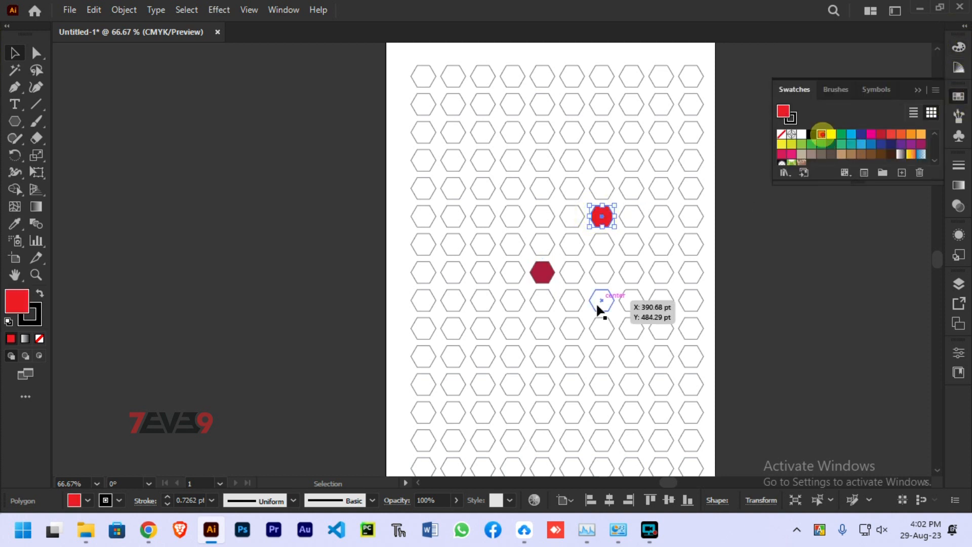
Fill the sixth hexagon of the tenth row with a dark navy swatch and the third of the fifth row with blue, and deselect
{"action": "left_click", "coordinate": [578, 328]}
{"action": "left_click", "coordinate": [891, 144]}
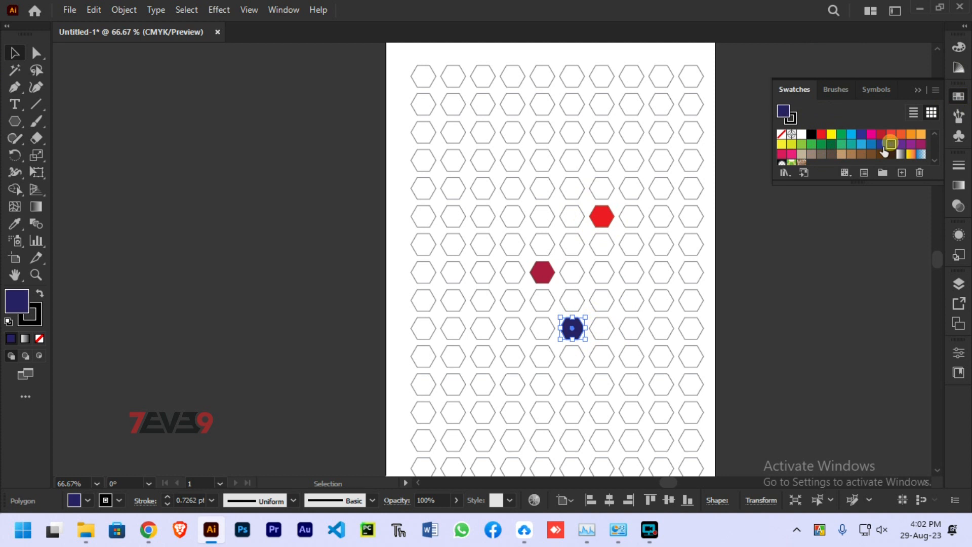
{"action": "left_click", "coordinate": [486, 189]}
{"action": "left_click", "coordinate": [860, 135]}
{"action": "left_click", "coordinate": [820, 271]}
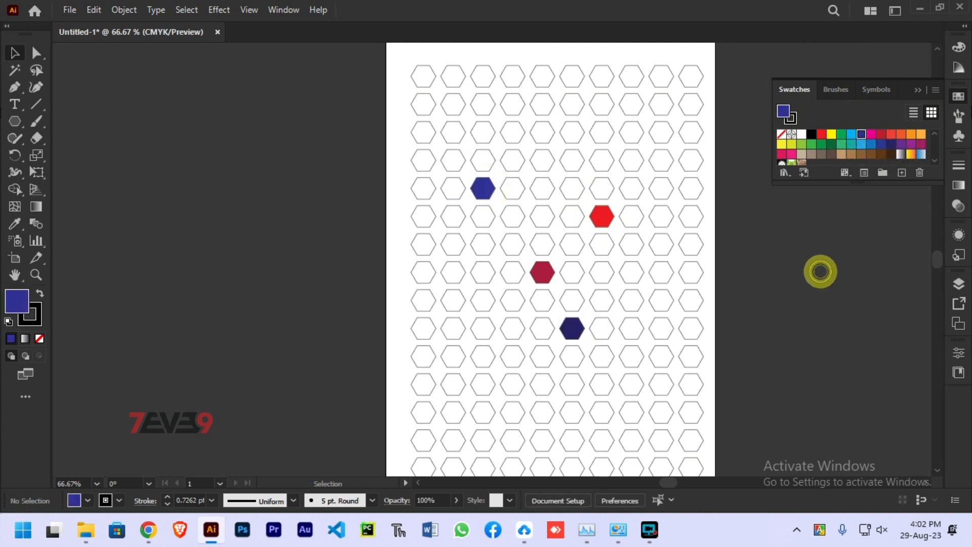
{"action": "left_click", "coordinate": [958, 96]}
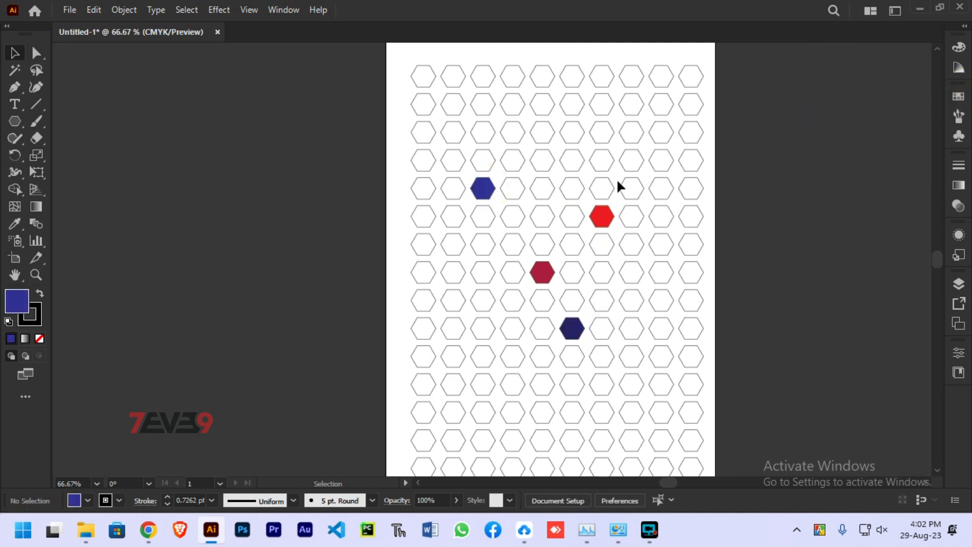
Try moving the last hexagon of the top row off the artboard on its own, and undo the move
{"action": "left_click", "coordinate": [572, 160]}
{"action": "left_click_drag", "start_coordinate": [403, 53], "coordinate": [416, 64]}
{"action": "left_click", "coordinate": [733, 57]}
{"action": "left_click_drag", "start_coordinate": [691, 77], "coordinate": [828, 77]}
{"action": "left_click", "coordinate": [820, 123]}
{"action": "key", "text": "ctrl+z"}
{"action": "left_click", "coordinate": [820, 92]}
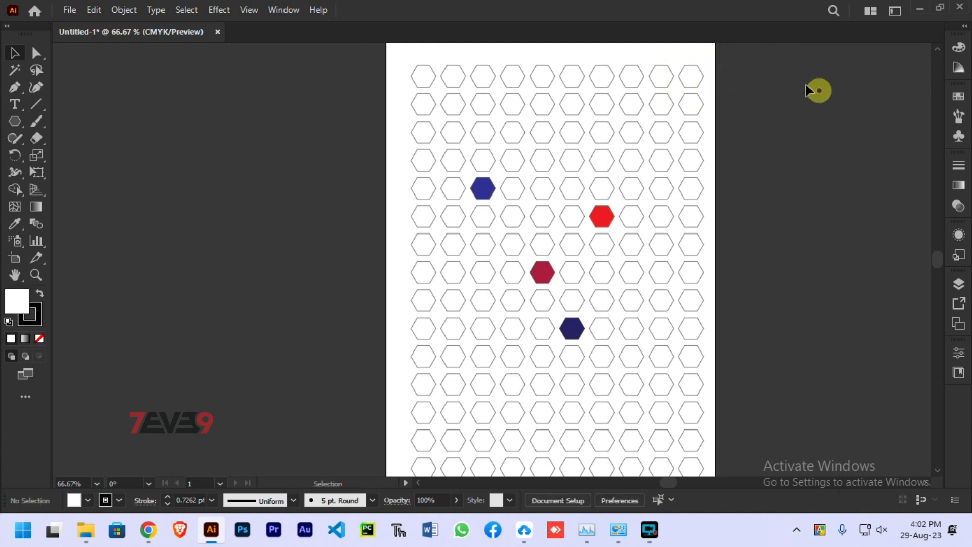
Select the grid of hexagons with a selection marquee across the artboard, and deselect it
{"action": "left_click_drag", "start_coordinate": [760, 57], "coordinate": [386, 471]}
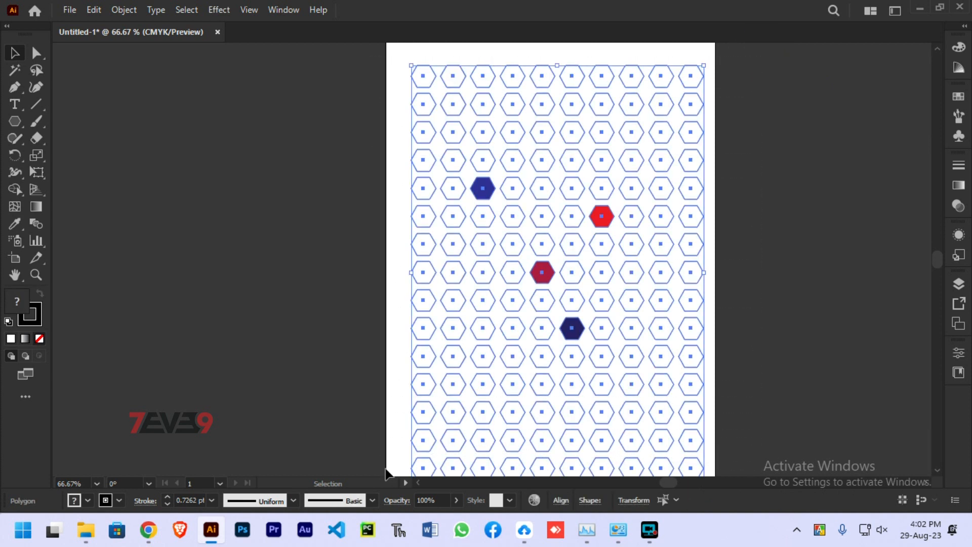
{"action": "left_click", "coordinate": [838, 301]}
{"action": "scroll", "coordinate": [753, 254], "scroll_direction": "up", "scroll_amount": 1}
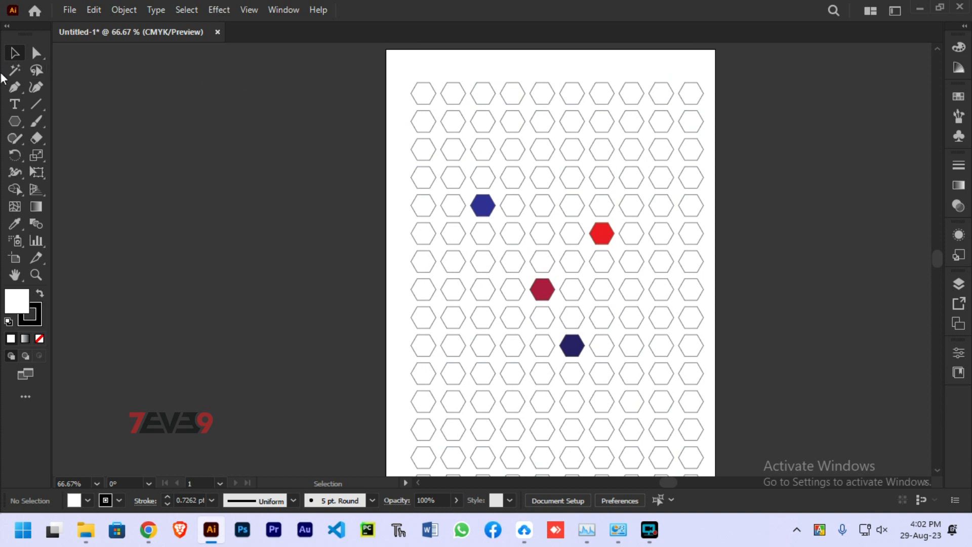
{"action": "left_click", "coordinate": [14, 53]}
{"action": "left_click_drag", "start_coordinate": [372, 62], "coordinate": [793, 284]}
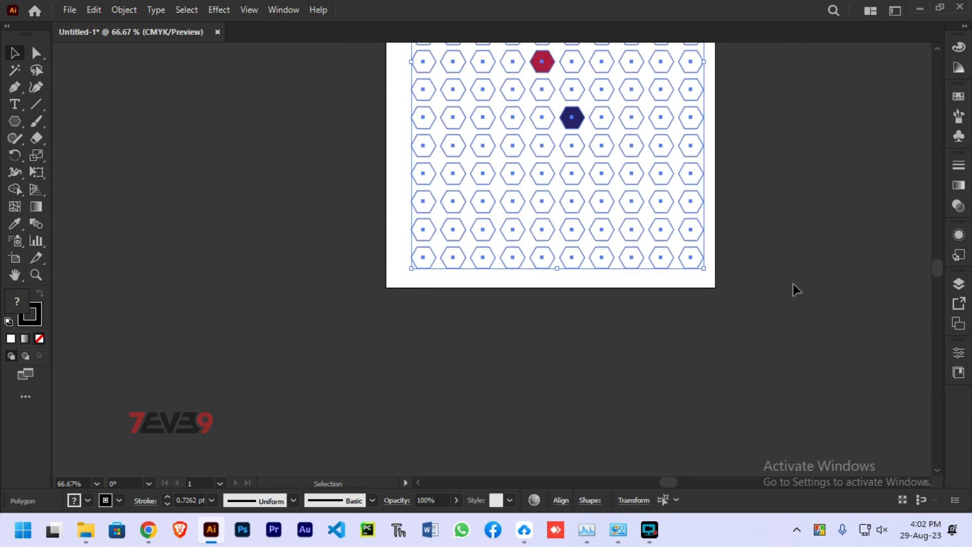
{"action": "scroll", "coordinate": [793, 284], "scroll_direction": "up", "scroll_amount": 5}
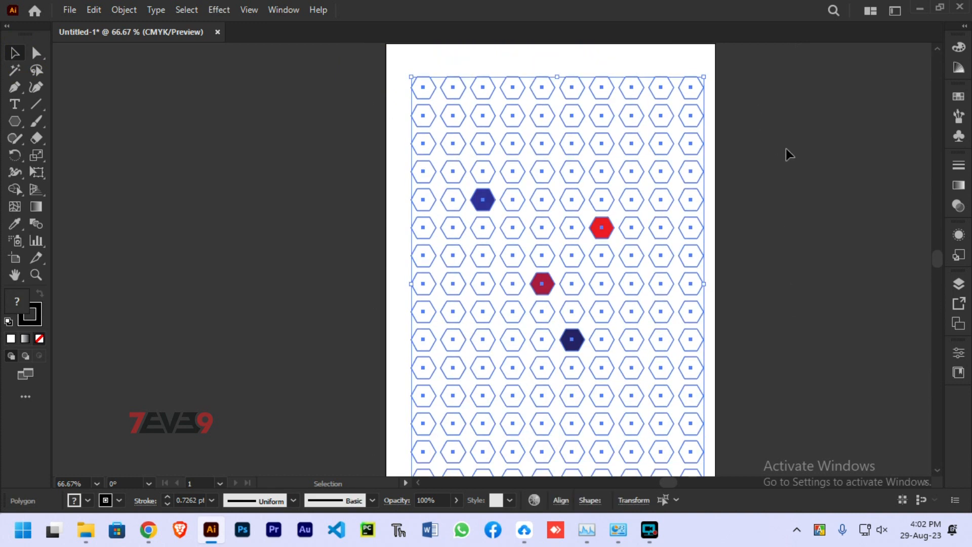
{"action": "left_click", "coordinate": [786, 149]}
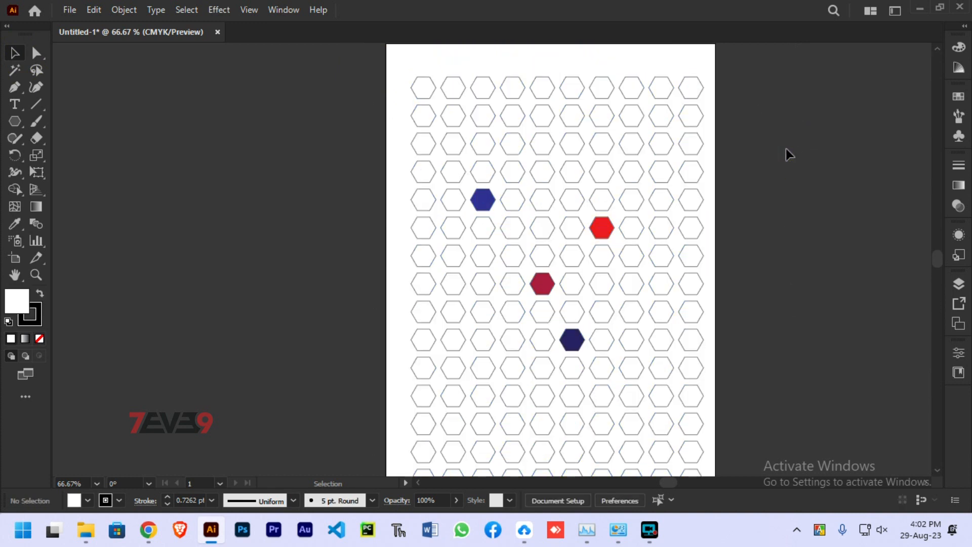
Select all hexagons and move the whole grid slightly up and to the left on the artboard, and deselect
{"action": "key", "text": "ctrl+a"}
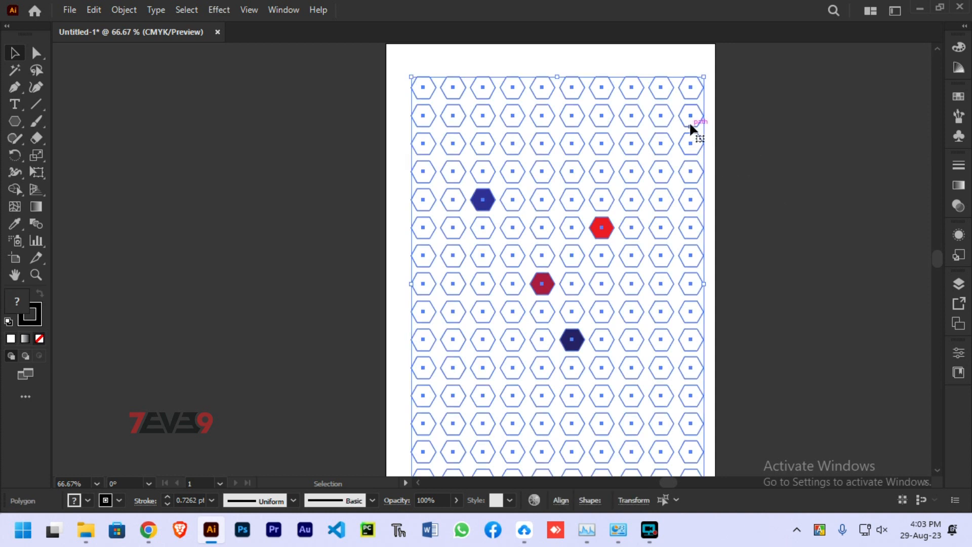
{"action": "mouse_move", "coordinate": [692, 118]}
{"action": "left_mouse_down"}
{"action": "mouse_move", "coordinate": [552, 102]}
{"action": "mouse_move", "coordinate": [696, 108]}
{"action": "mouse_move", "coordinate": [684, 104]}
{"action": "left_mouse_up"}
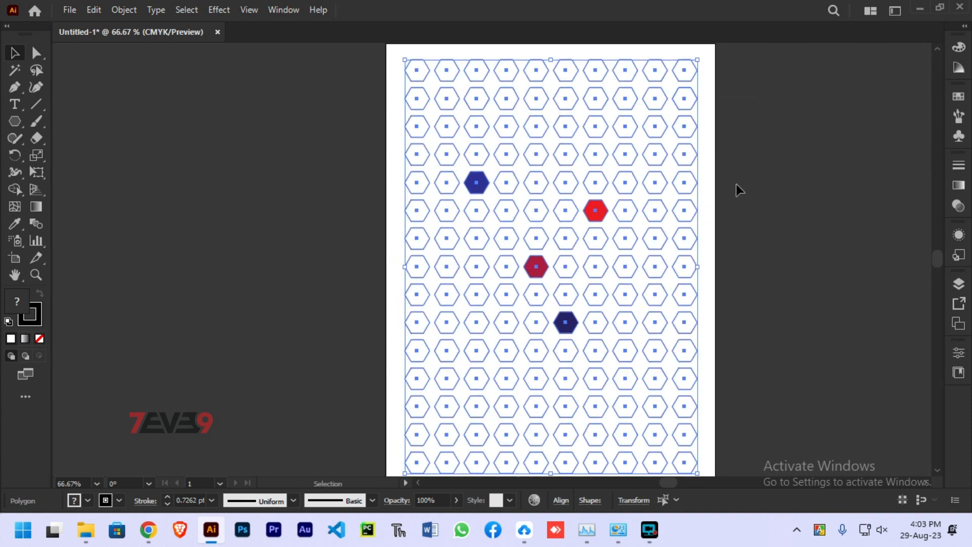
{"action": "left_click", "coordinate": [716, 144]}
{"action": "left_click", "coordinate": [686, 74]}
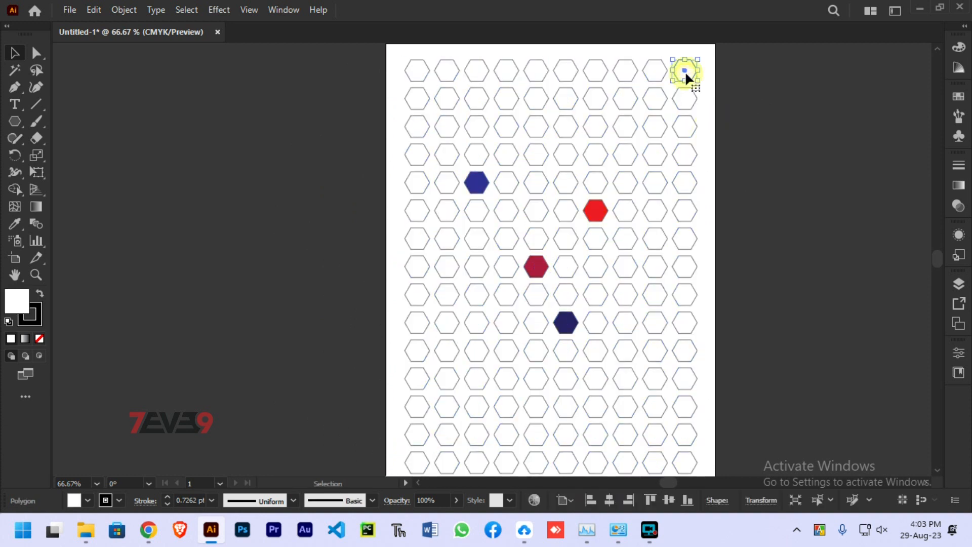
{"action": "left_click", "coordinate": [737, 113]}
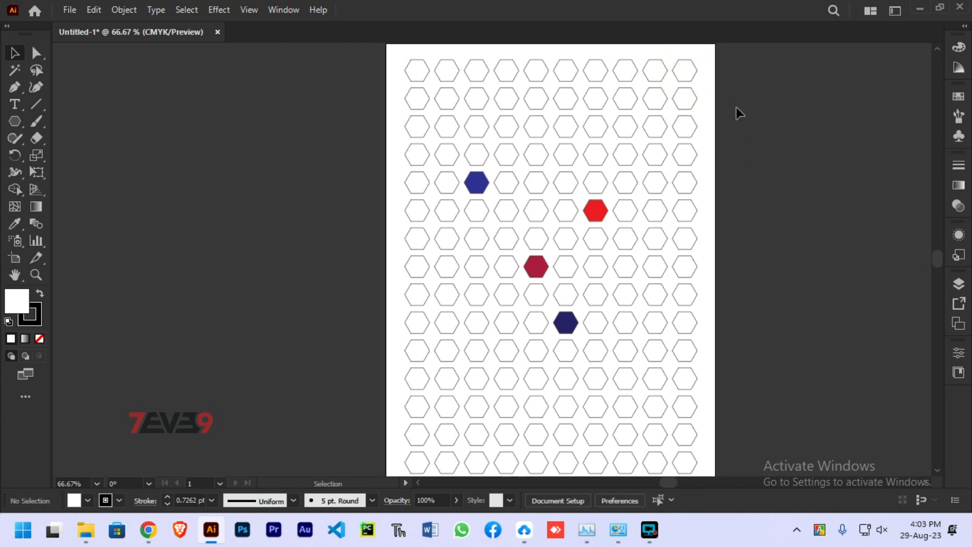
Group all the hexagons on the artboard into one object and deselect it
{"action": "key", "text": "ctrl"}
{"action": "key", "text": "ctrl+a"}
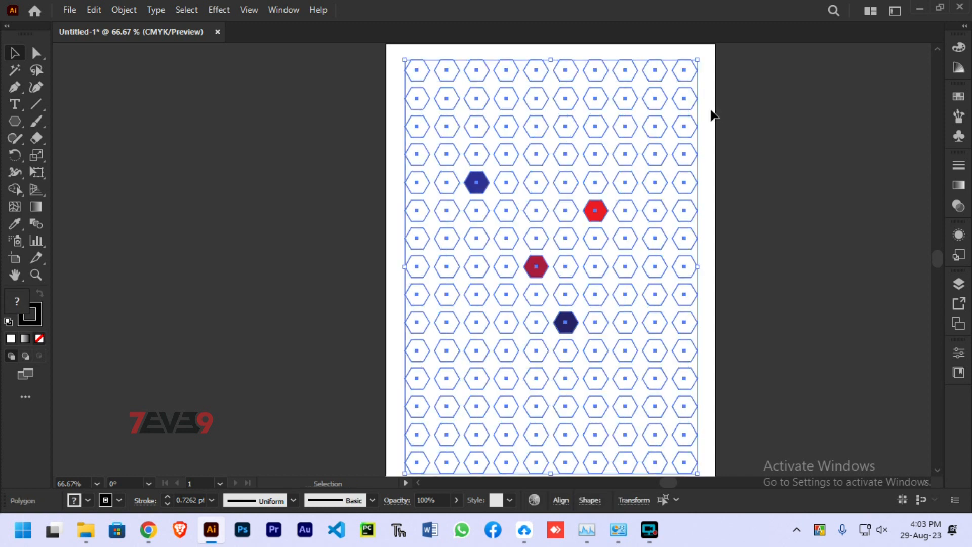
{"action": "right_click", "coordinate": [679, 130]}
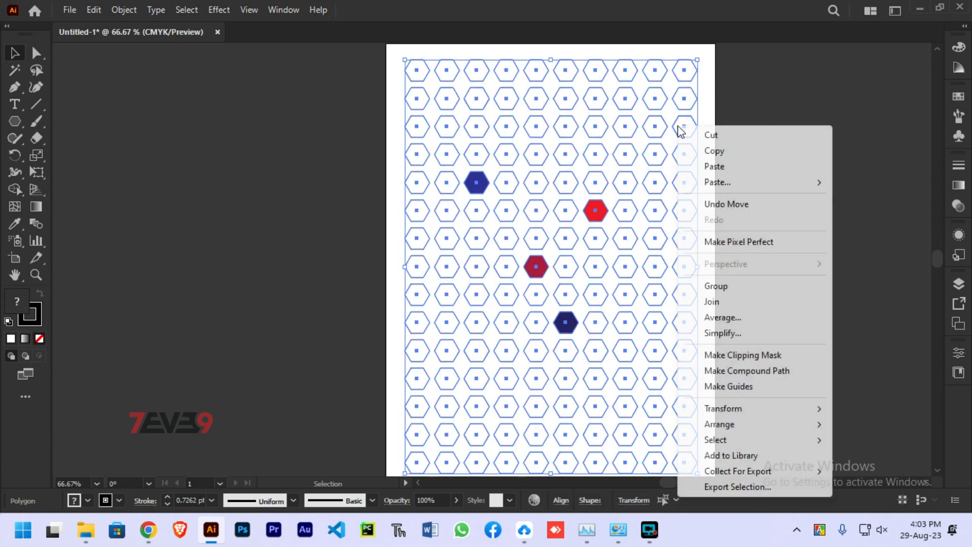
{"action": "left_click", "coordinate": [749, 289]}
{"action": "left_click", "coordinate": [774, 206]}
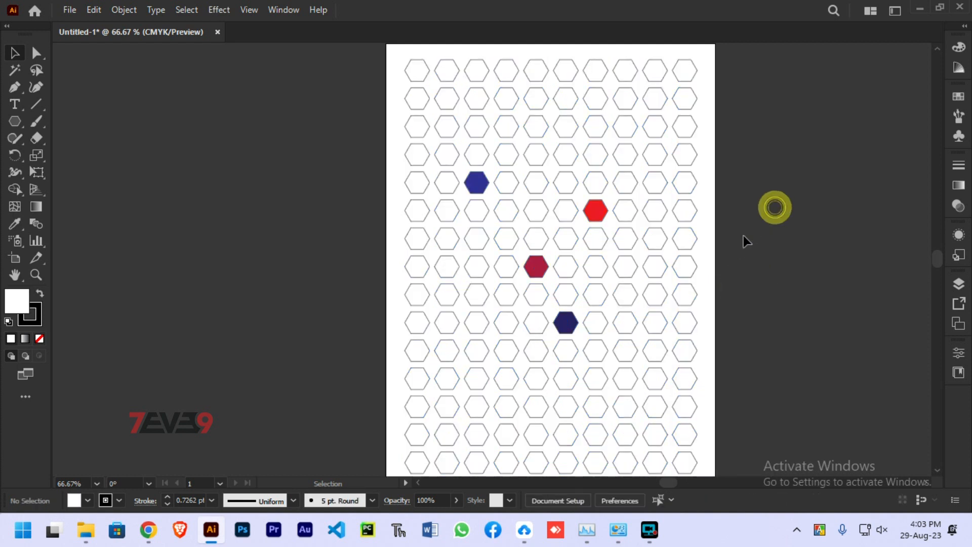
Move the grouped hexagon grid off the artboard to its left side and deselect it
{"action": "left_click", "coordinate": [820, 168]}
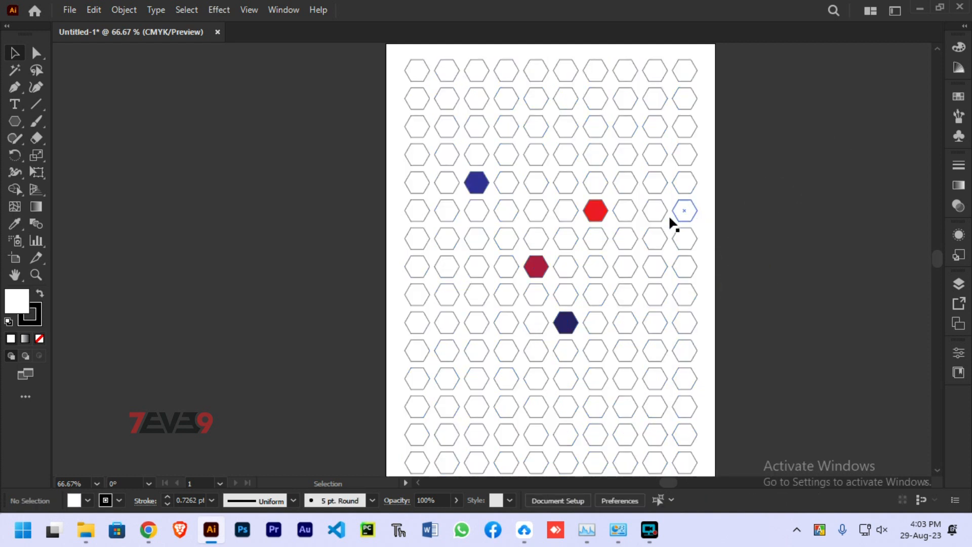
{"action": "left_click", "coordinate": [631, 184]}
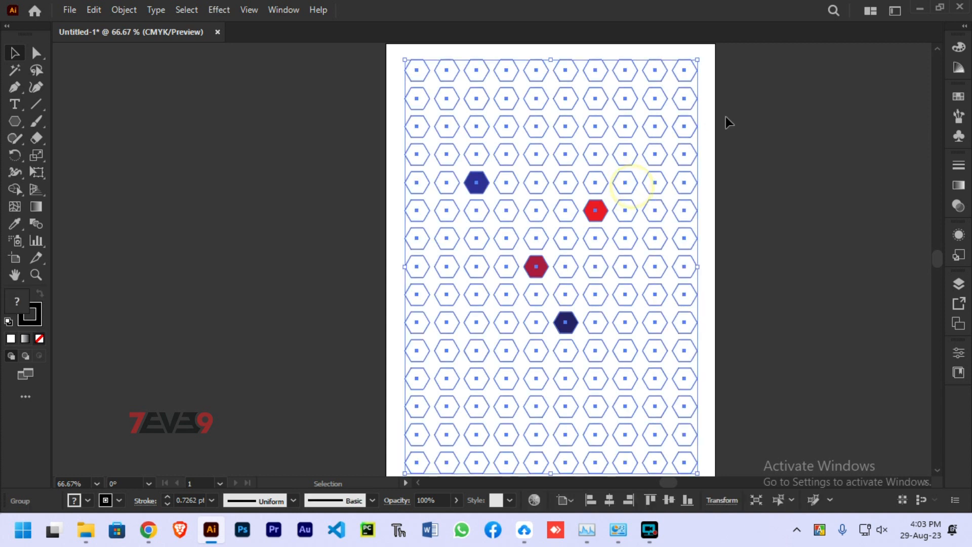
{"action": "left_click_drag", "start_coordinate": [634, 184], "coordinate": [292, 176]}
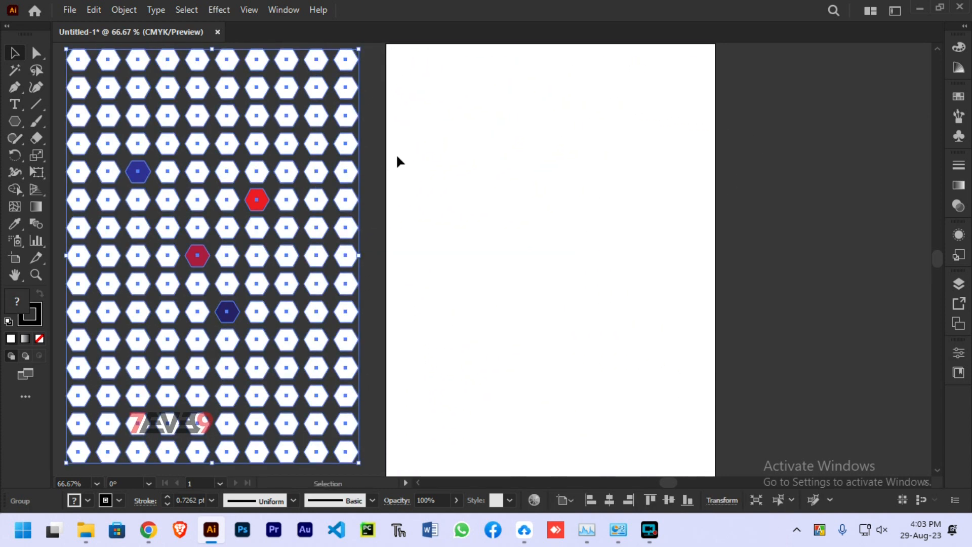
{"action": "left_click", "coordinate": [570, 137]}
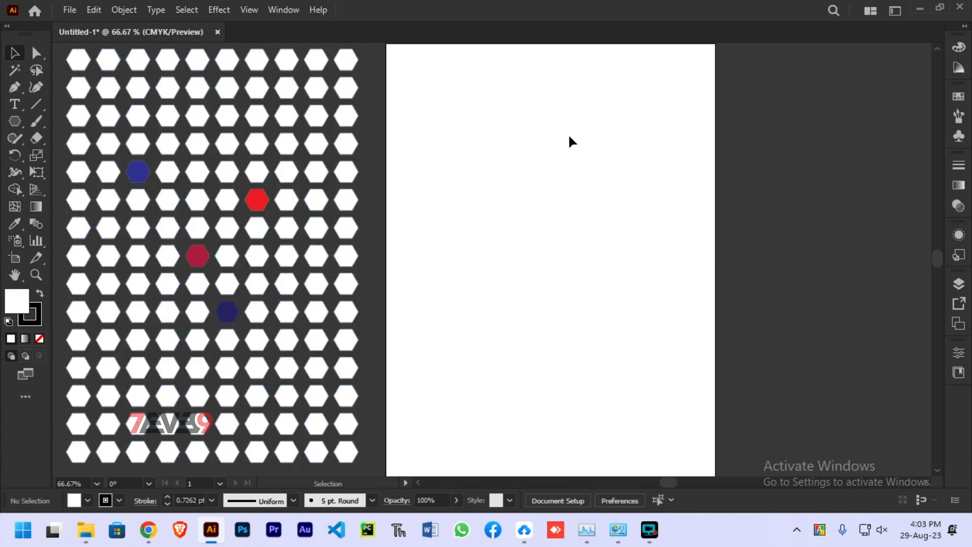
Start a new polygon near the upper left of the empty artboard and set its number of sides to 5
{"action": "left_click", "coordinate": [16, 121]}
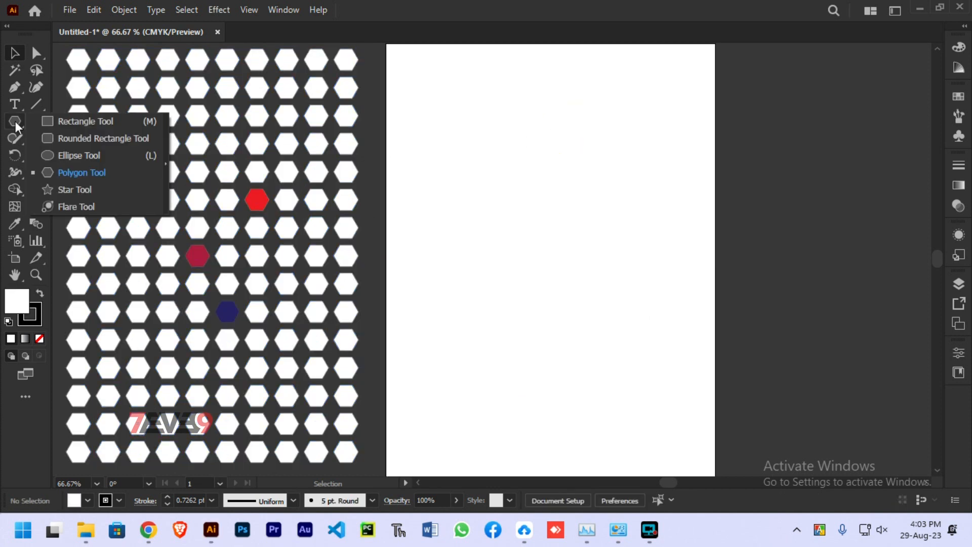
{"action": "left_click", "coordinate": [15, 121]}
{"action": "left_click", "coordinate": [16, 120]}
{"action": "left_click", "coordinate": [90, 173]}
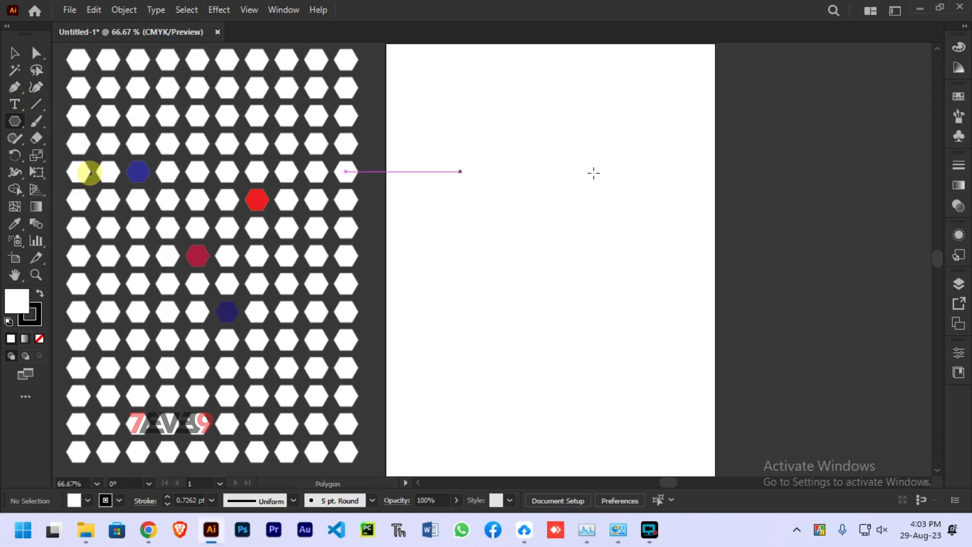
{"action": "left_click", "coordinate": [468, 91]}
{"action": "left_click", "coordinate": [497, 261]}
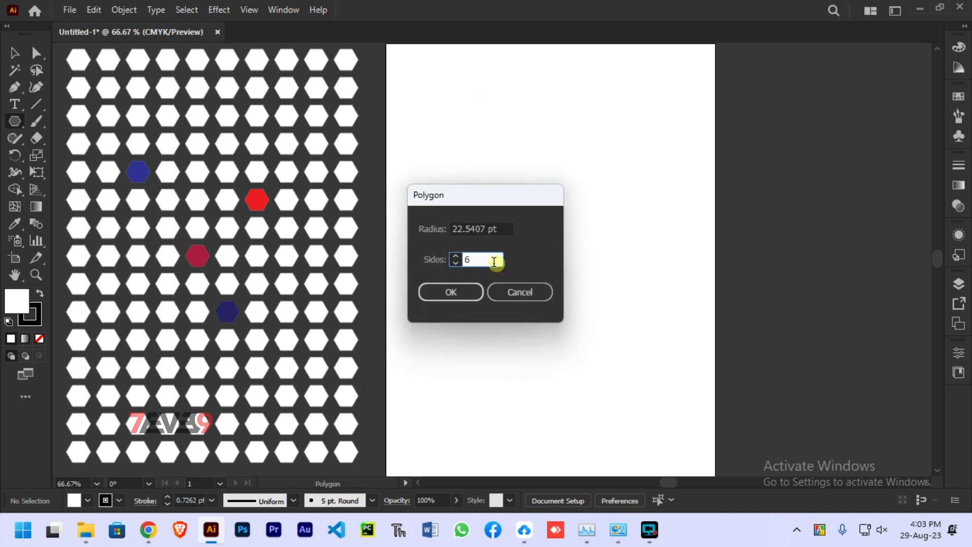
{"action": "double_click", "coordinate": [479, 261]}
{"action": "double_click", "coordinate": [486, 260]}
{"action": "type", "text": "5"}
Set the polygon's radius to 20 pt, create the pentagon, and select it
{"action": "left_click", "coordinate": [507, 228]}
{"action": "double_click", "coordinate": [507, 228]}
{"action": "type", "text": "20"}
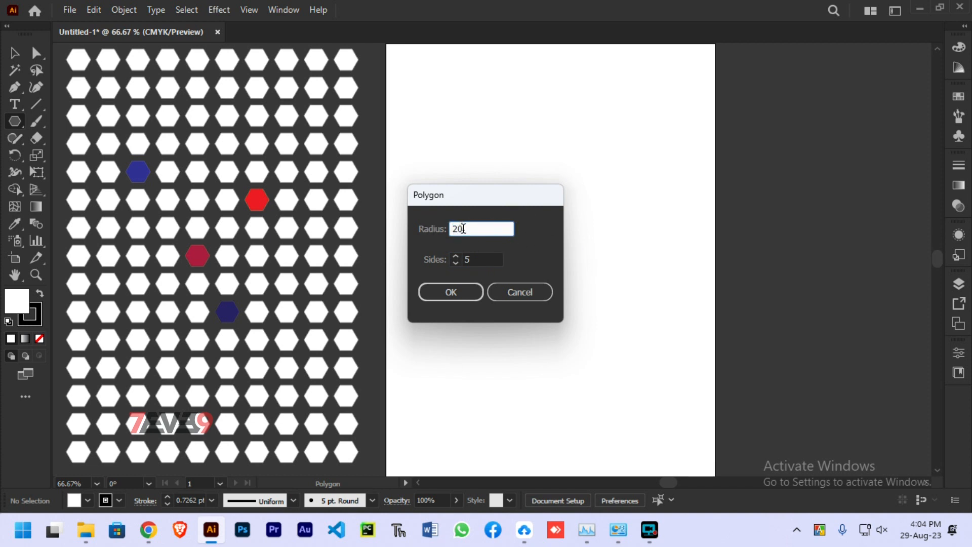
{"action": "left_click", "coordinate": [484, 260]}
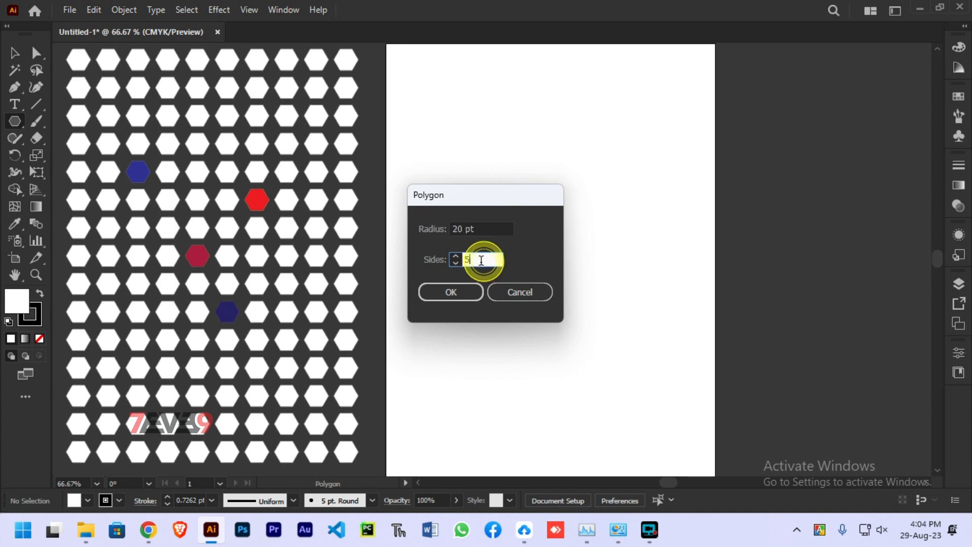
{"action": "left_click", "coordinate": [472, 291]}
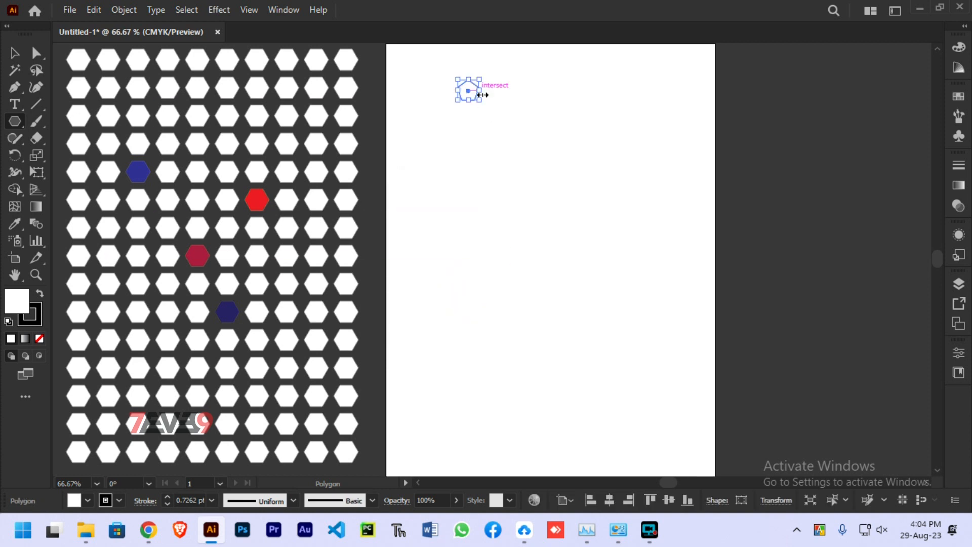
{"action": "scroll", "coordinate": [467, 89], "scroll_direction": "up", "scroll_amount": 5}
{"action": "scroll", "coordinate": [447, 247], "scroll_direction": "down", "scroll_amount": 4}
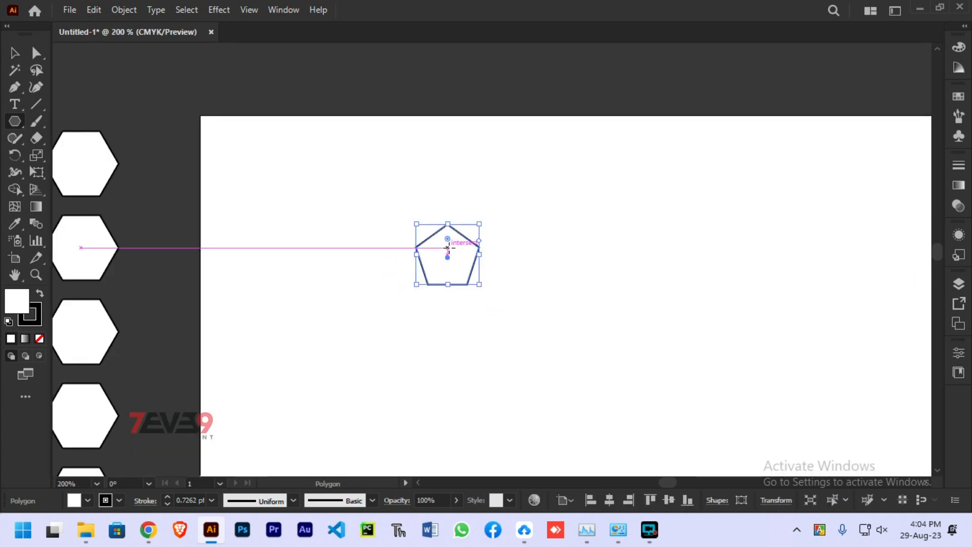
{"action": "left_click", "coordinate": [15, 52]}
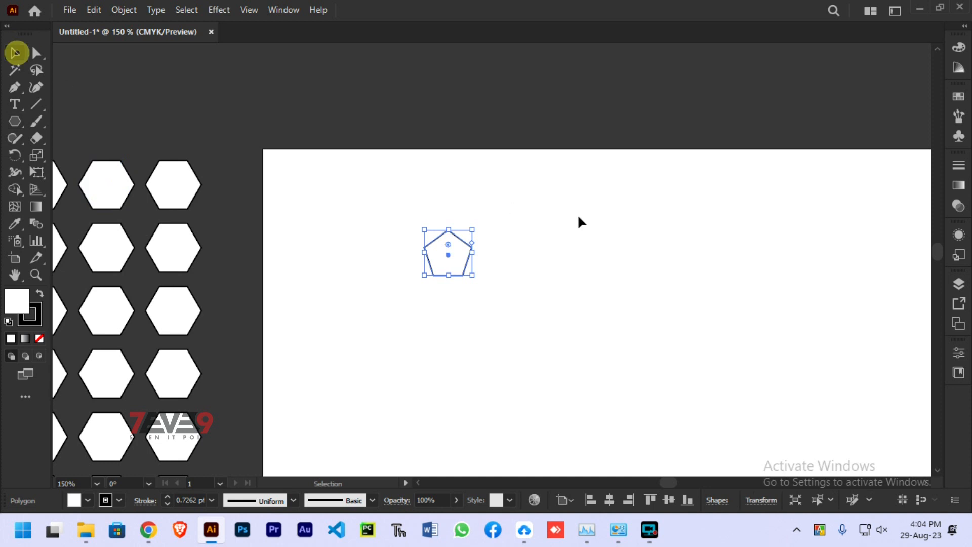
{"action": "left_click", "coordinate": [577, 216]}
{"action": "left_click", "coordinate": [448, 261]}
Create a 10-sided polygon with a 20 pt radius on the artboard to the right of the pentagon
{"action": "right_click", "coordinate": [15, 122]}
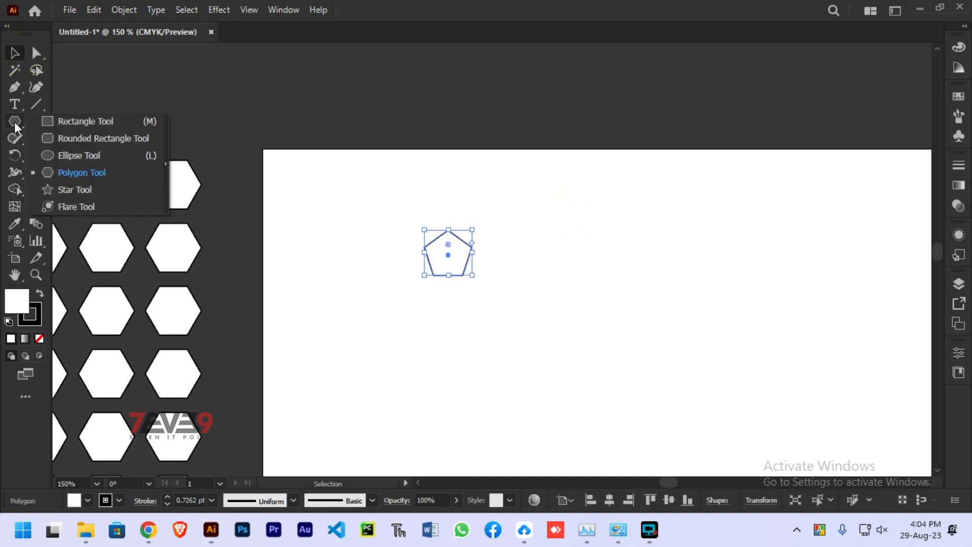
{"action": "left_click", "coordinate": [103, 171]}
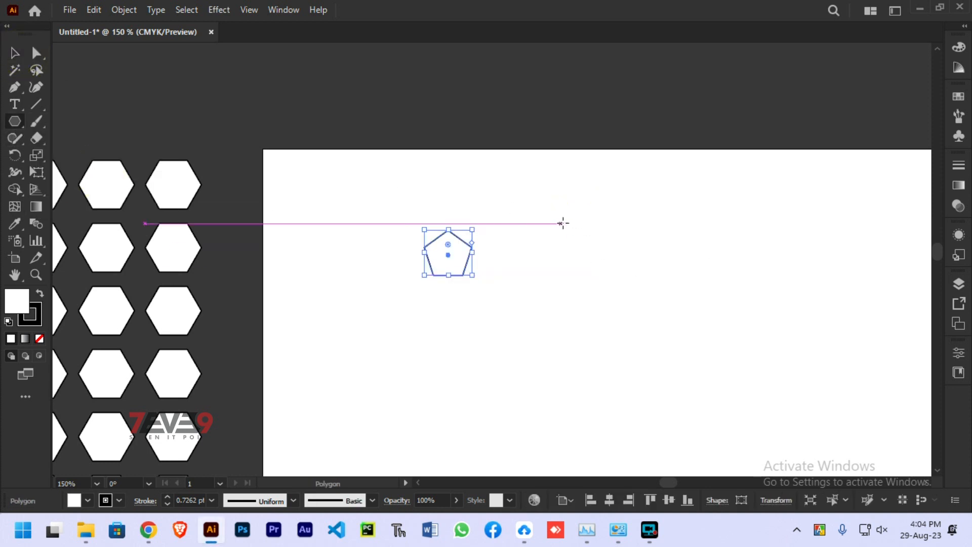
{"action": "left_click", "coordinate": [607, 224]}
{"action": "type", "text": "10"}
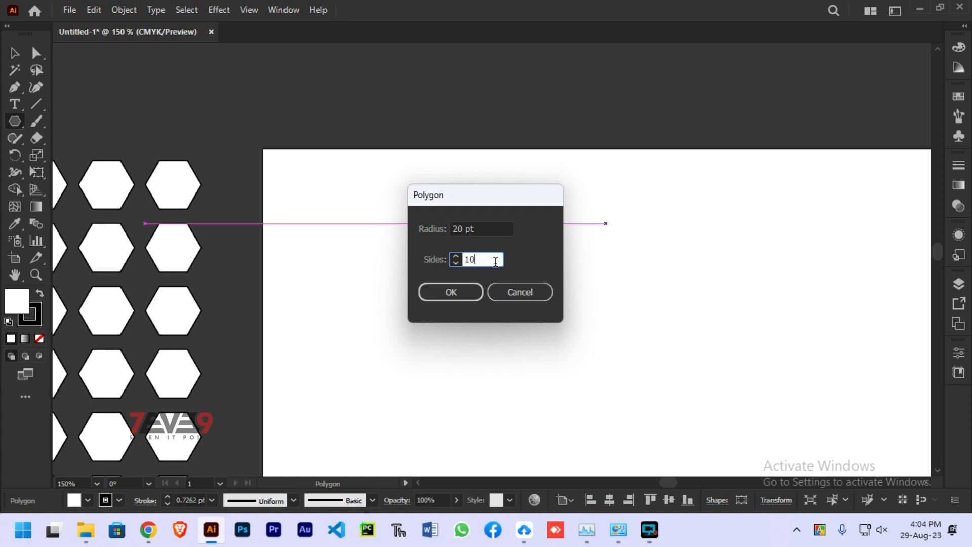
{"action": "left_click", "coordinate": [462, 296]}
{"action": "left_click", "coordinate": [14, 53]}
{"action": "scroll", "coordinate": [603, 217], "scroll_direction": "up", "scroll_amount": 5}
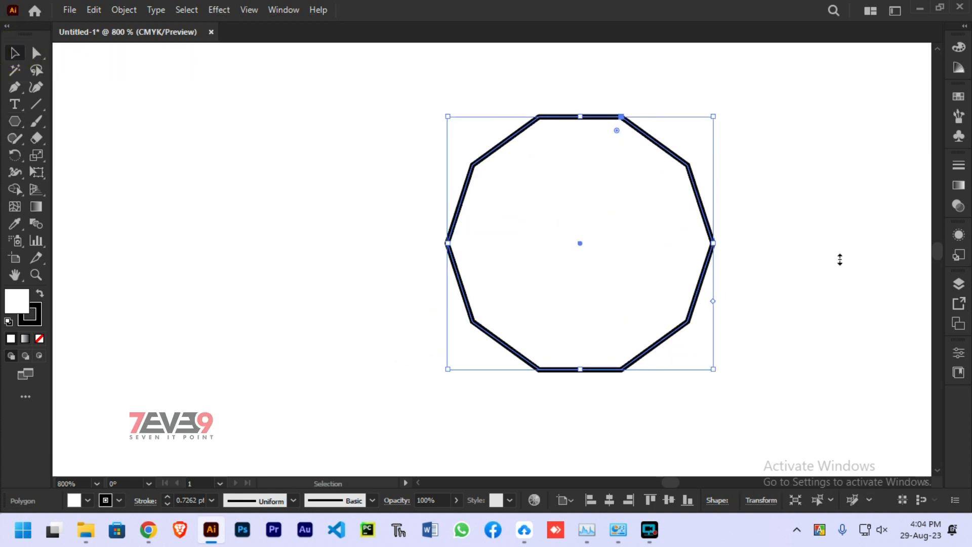
{"action": "scroll", "coordinate": [548, 260], "scroll_direction": "down", "scroll_amount": 2}
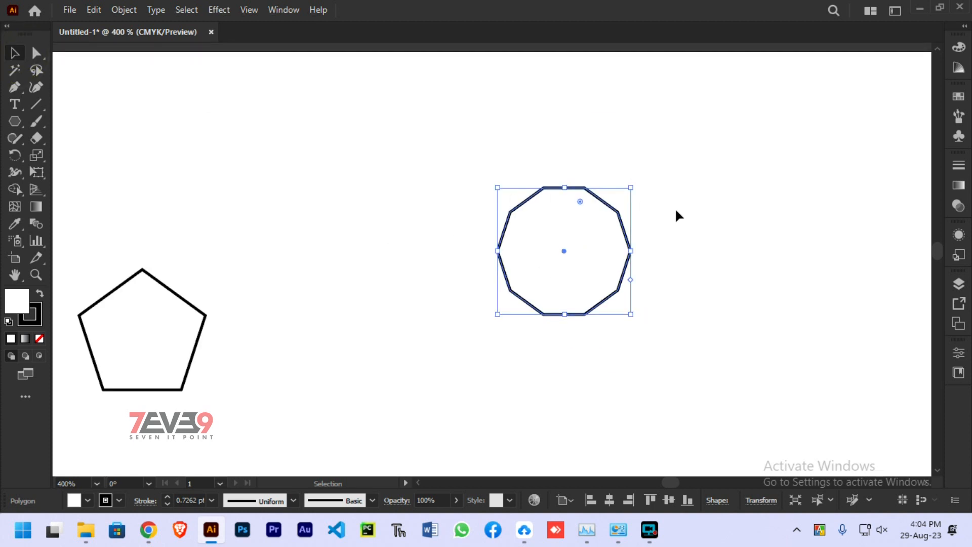
{"action": "left_click", "coordinate": [15, 124]}
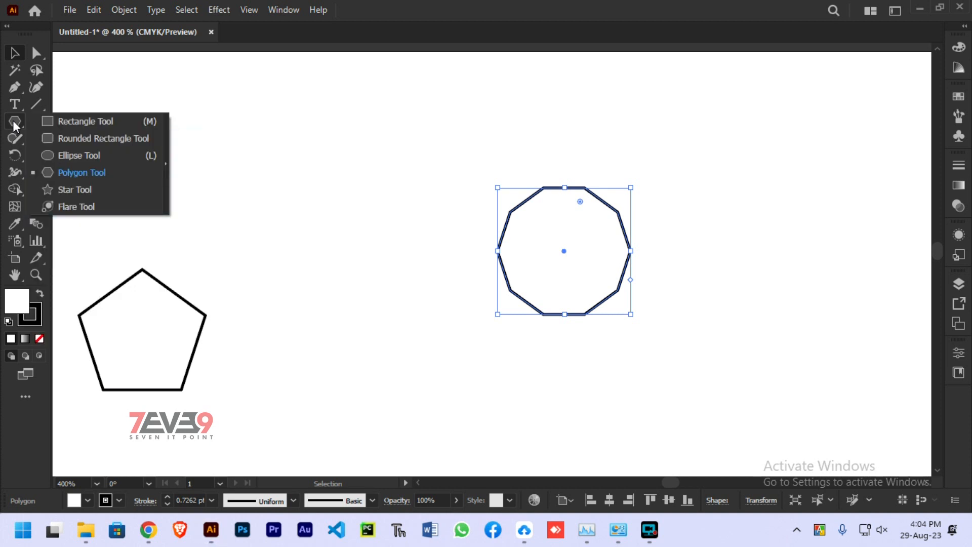
{"action": "key", "text": "ctrl+minus"}
{"action": "key", "text": "ctrl+minus"}
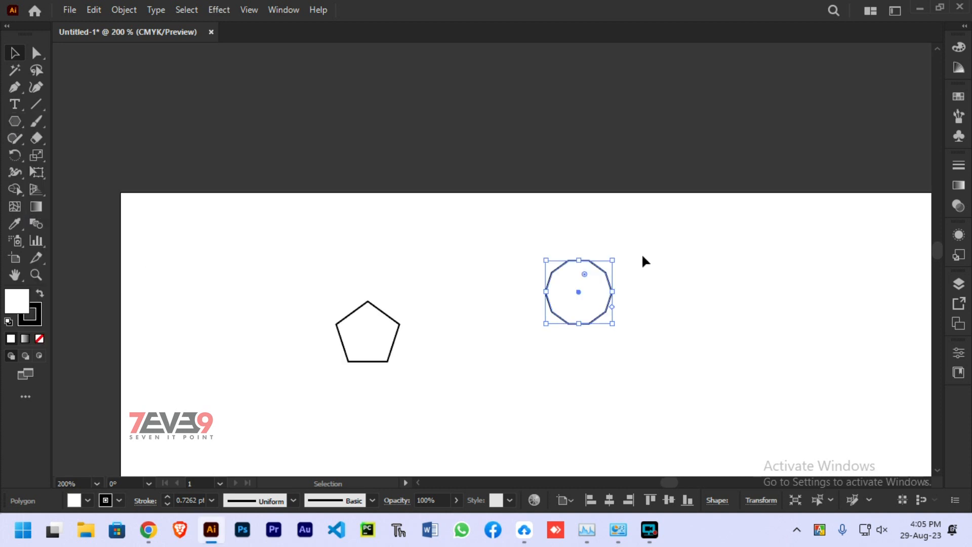